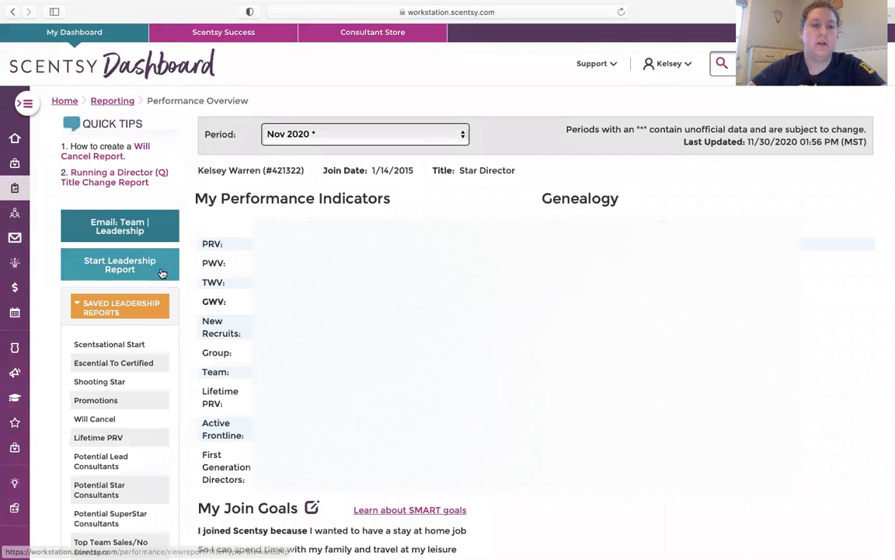
Step: Start a new leadership report for the Nov 2020 group and show its additional filter options
{"action": "left_click", "coordinate": [131, 270]}
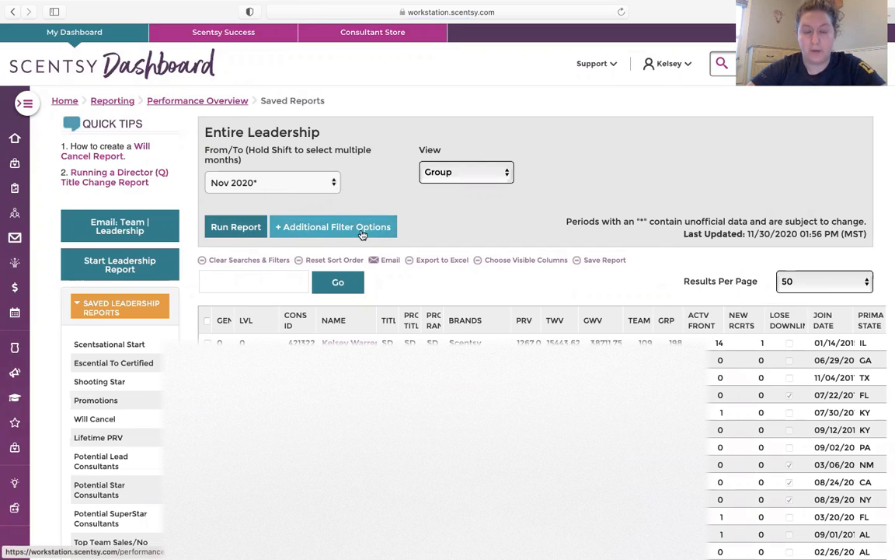
{"action": "left_click", "coordinate": [362, 233]}
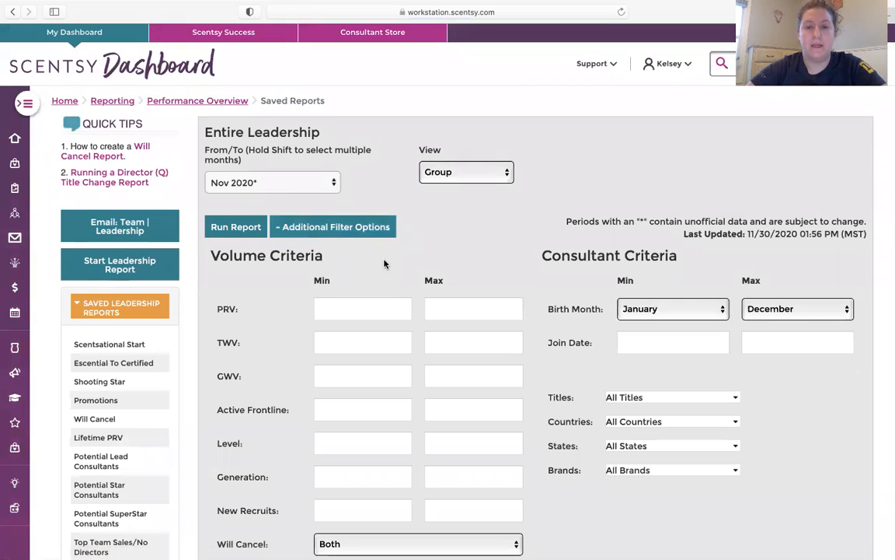
{"action": "scroll", "coordinate": [384, 264], "scroll_direction": "down", "scroll_amount": 1}
{"action": "scroll", "coordinate": [384, 265], "scroll_direction": "down", "scroll_amount": 2}
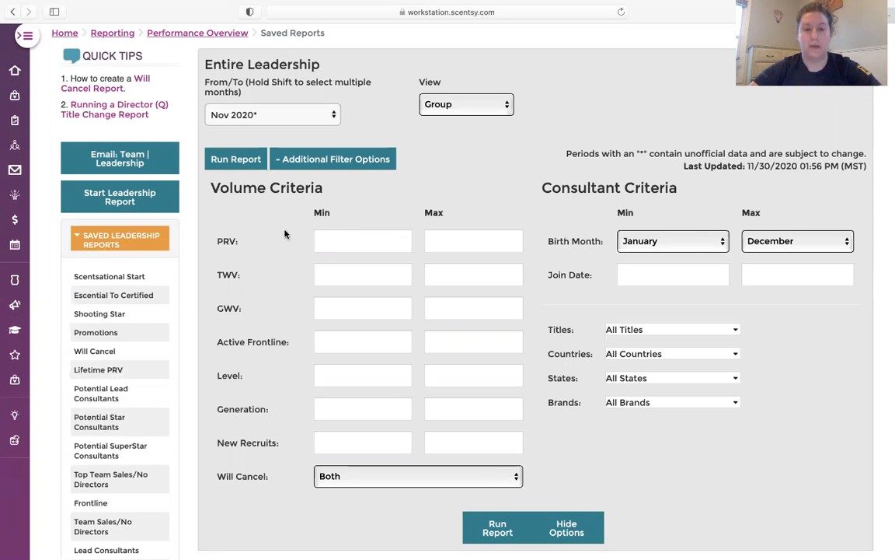
Step: Set the report's minimum volume criteria to PRV 200, GWV 750 and Active Frontline 1
{"action": "left_click", "coordinate": [325, 242]}
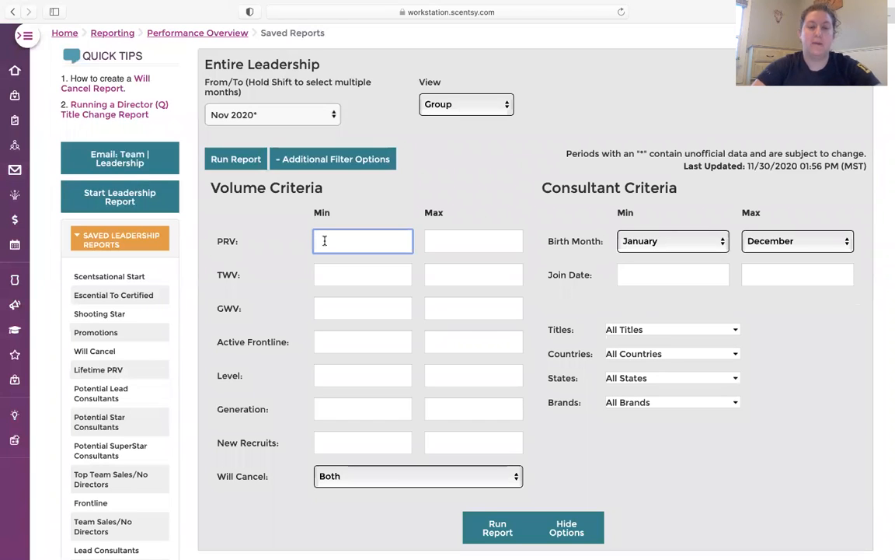
{"action": "type", "text": "200"}
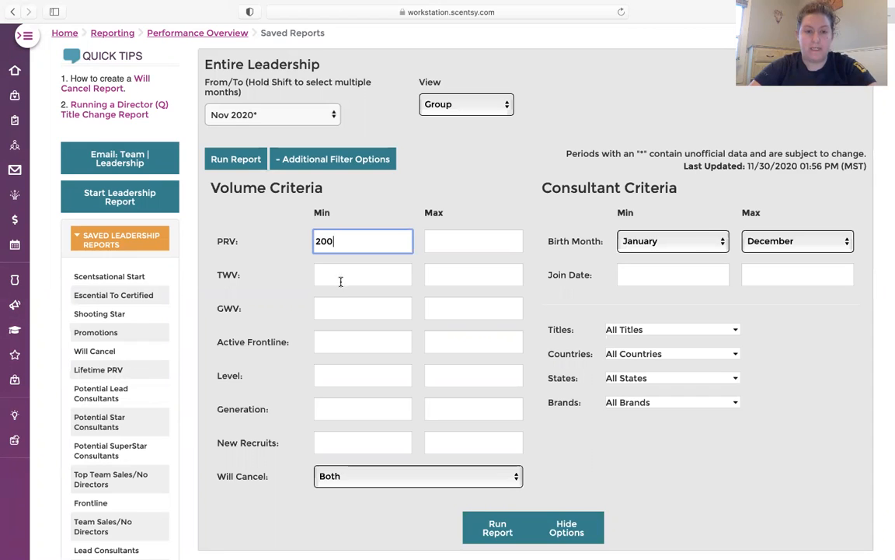
{"action": "left_click", "coordinate": [336, 309]}
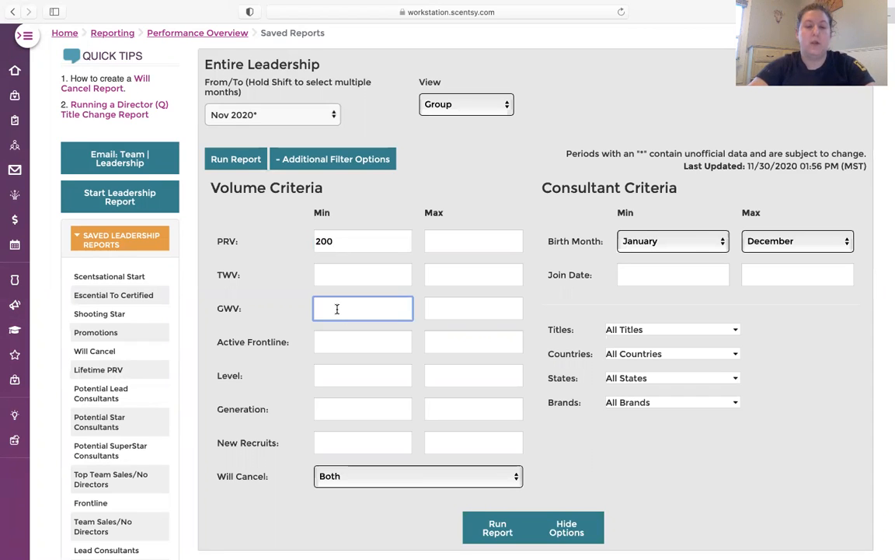
{"action": "type", "text": "750"}
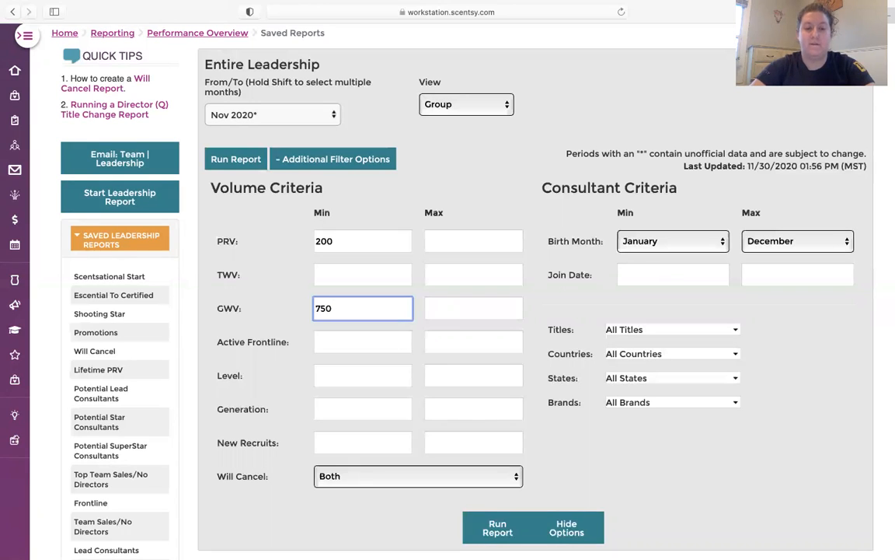
{"action": "left_click", "coordinate": [339, 344]}
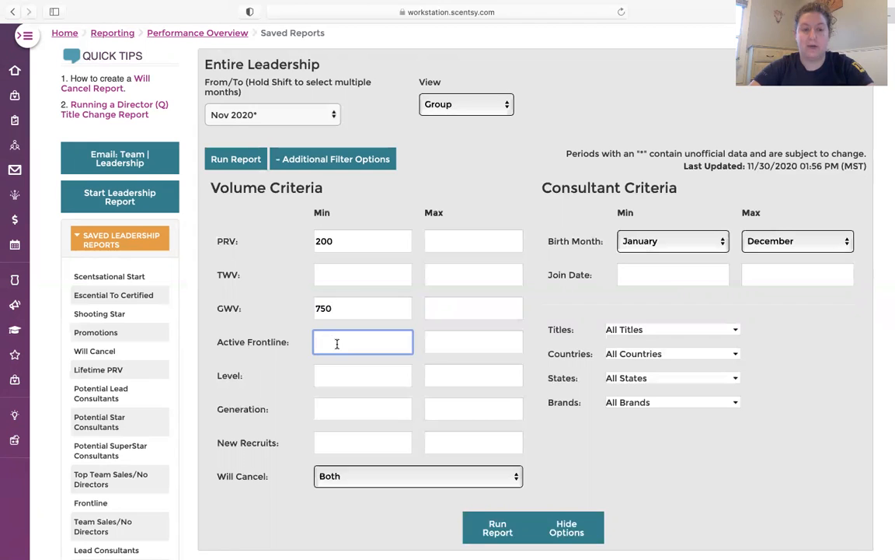
{"action": "type", "text": "1"}
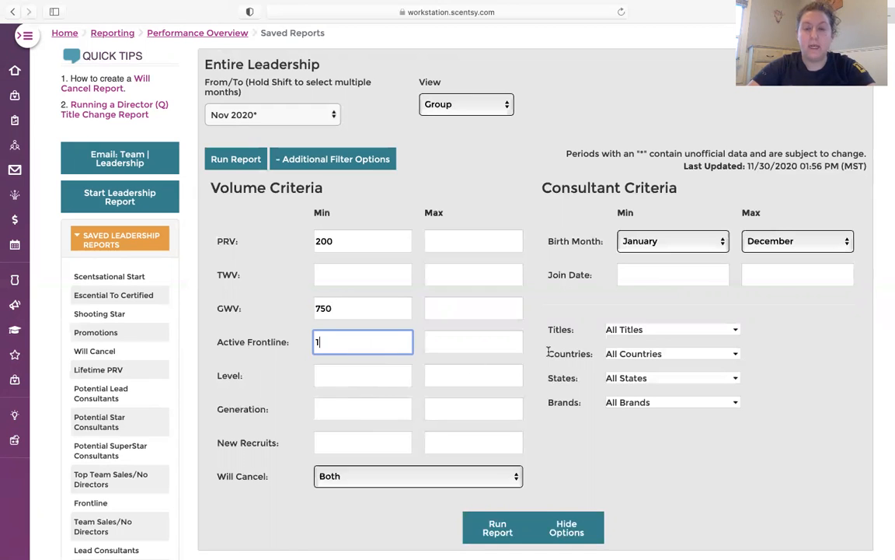
Step: Limit the titles to Escential Consultant and Certified Consultant, and run the report
{"action": "left_click", "coordinate": [734, 331]}
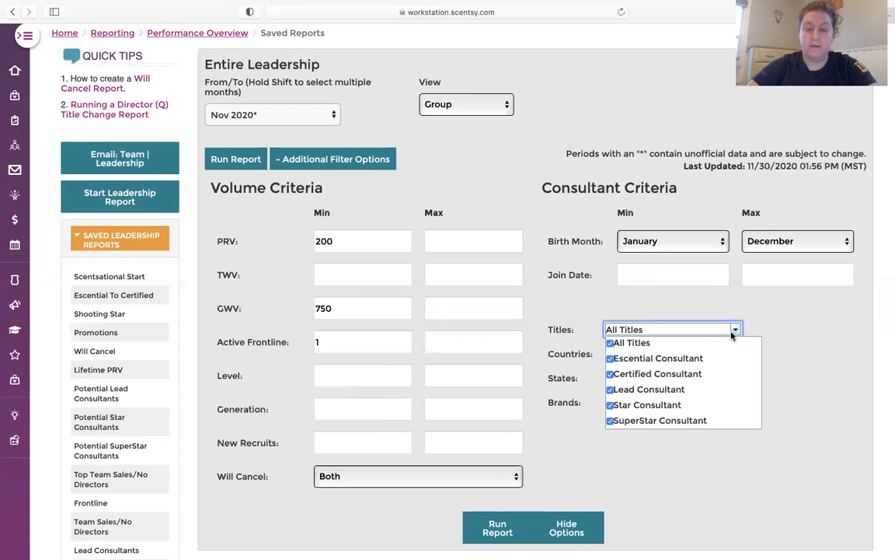
{"action": "left_click", "coordinate": [612, 347]}
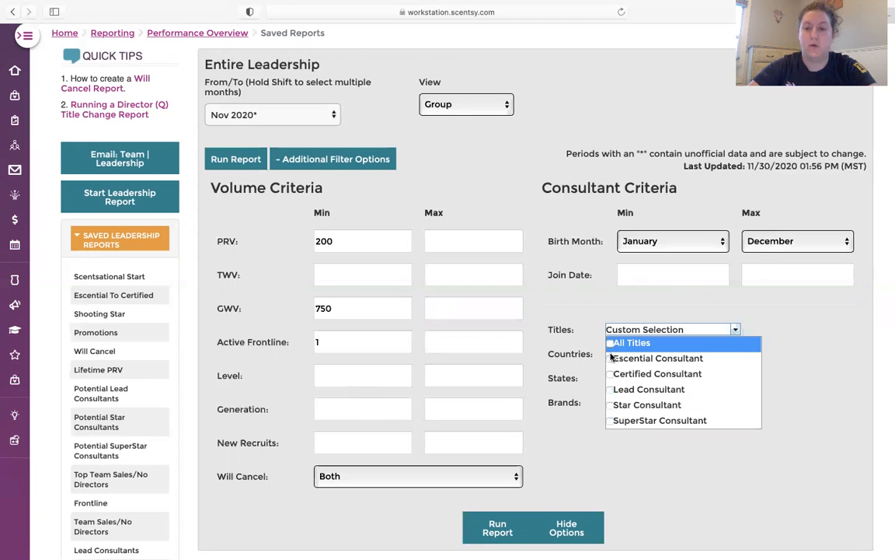
{"action": "left_click", "coordinate": [611, 360]}
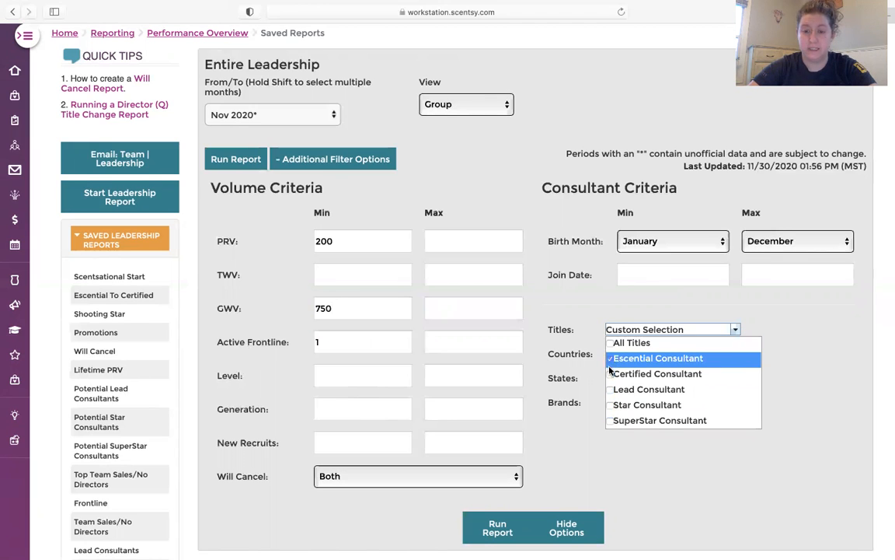
{"action": "left_click", "coordinate": [611, 375]}
{"action": "left_click", "coordinate": [568, 469]}
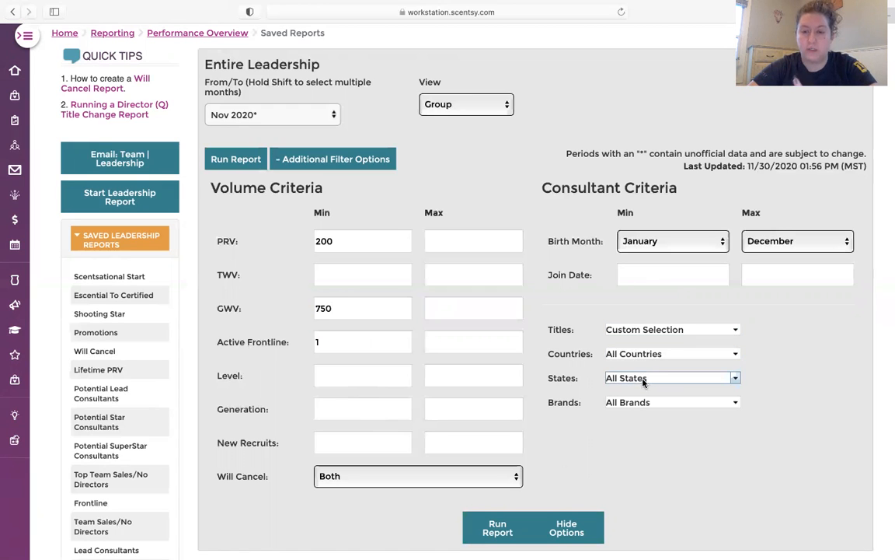
{"action": "left_click", "coordinate": [493, 532]}
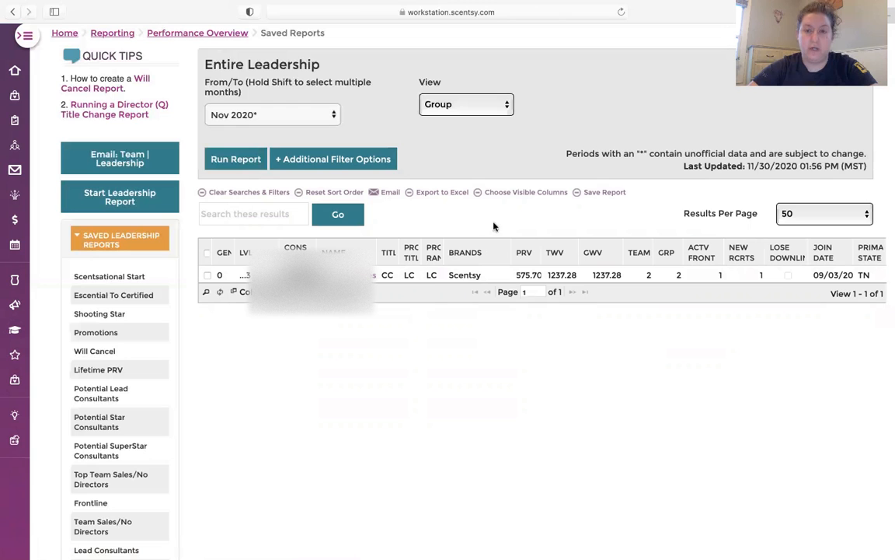
Step: Save the filtered report under the name "Potential Lead"
{"action": "left_click", "coordinate": [598, 196]}
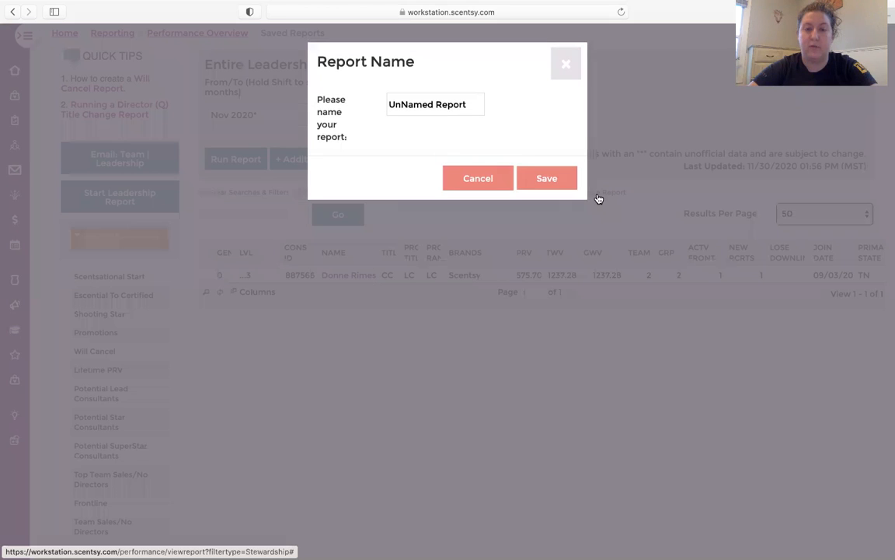
{"action": "left_click", "coordinate": [471, 104]}
{"action": "left_click_drag", "start_coordinate": [468, 104], "coordinate": [353, 103]}
{"action": "type", "text": "Potne"}
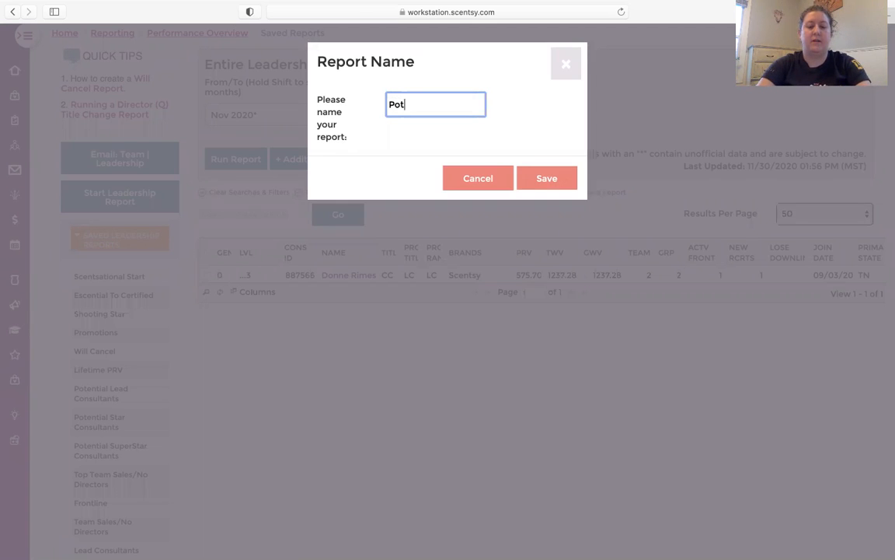
{"action": "key", "text": "BackSpace"}
{"action": "key", "text": "BackSpace"}
{"action": "type", "text": "ential Lead"}
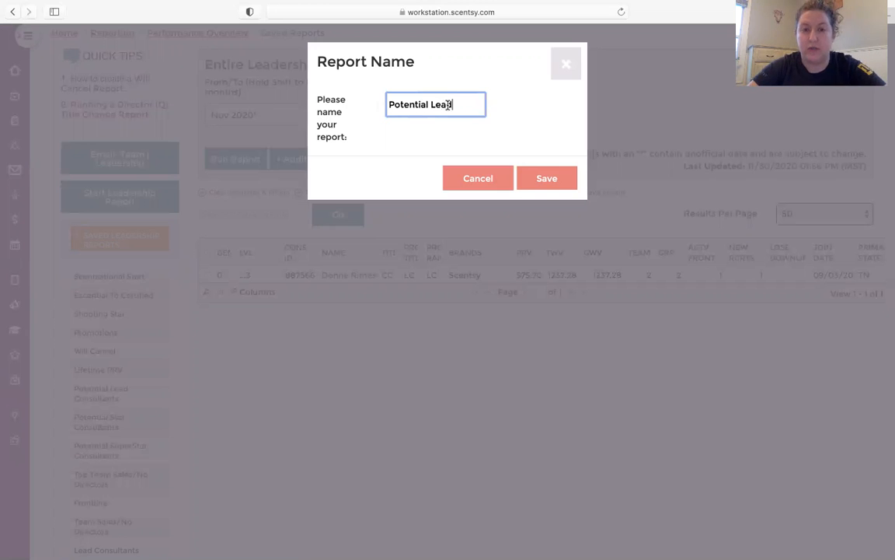
{"action": "left_click", "coordinate": [535, 179]}
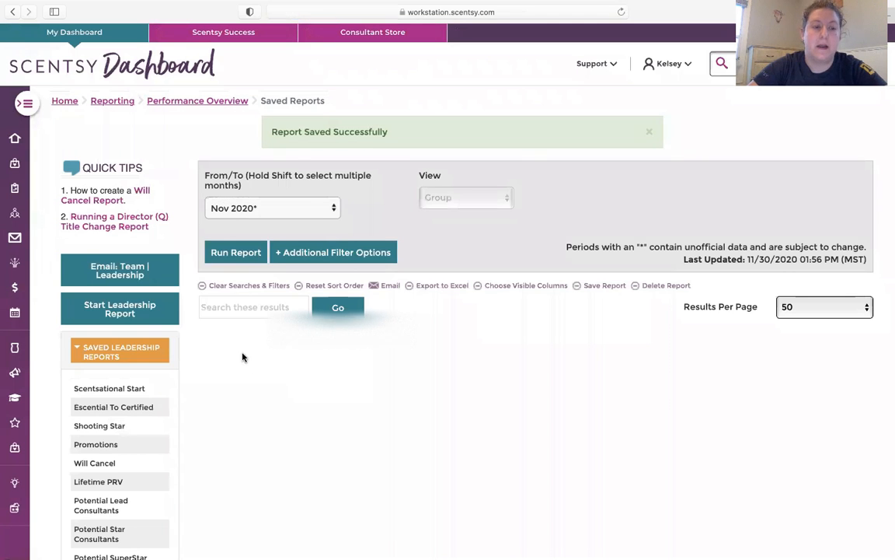
Step: Check the saved leadership reports list, and start another leadership report with its additional filter options shown
{"action": "scroll", "coordinate": [242, 357], "scroll_direction": "down", "scroll_amount": 5}
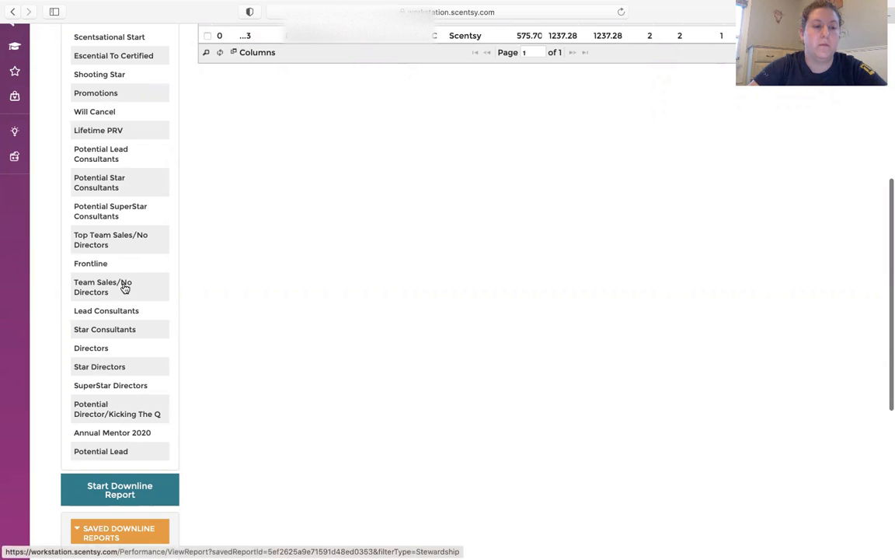
{"action": "scroll", "coordinate": [124, 287], "scroll_direction": "up", "scroll_amount": 4}
{"action": "scroll", "coordinate": [122, 287], "scroll_direction": "down", "scroll_amount": 4}
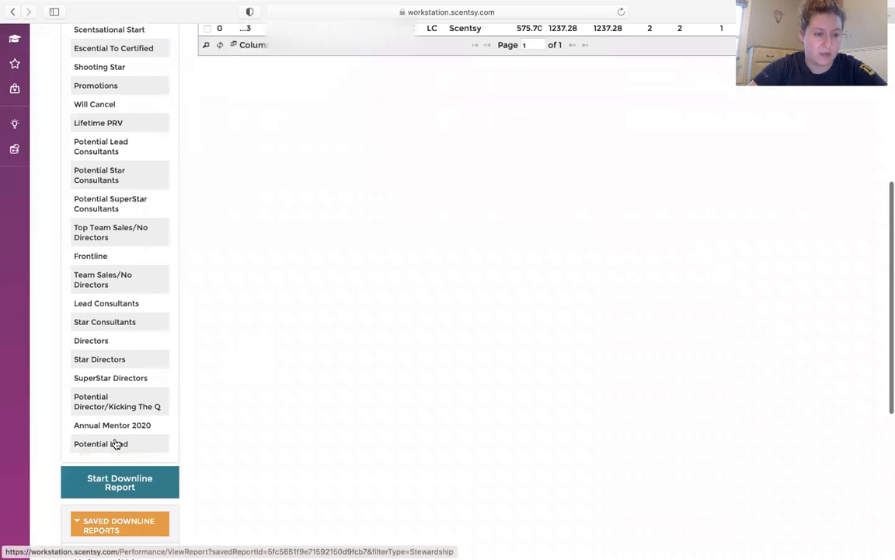
{"action": "scroll", "coordinate": [135, 266], "scroll_direction": "up", "scroll_amount": 1}
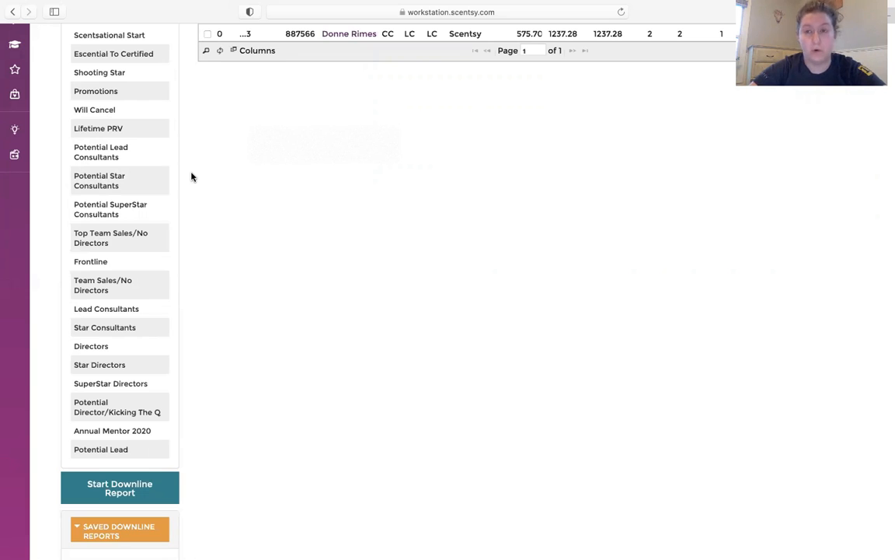
{"action": "scroll", "coordinate": [191, 177], "scroll_direction": "up", "scroll_amount": 5}
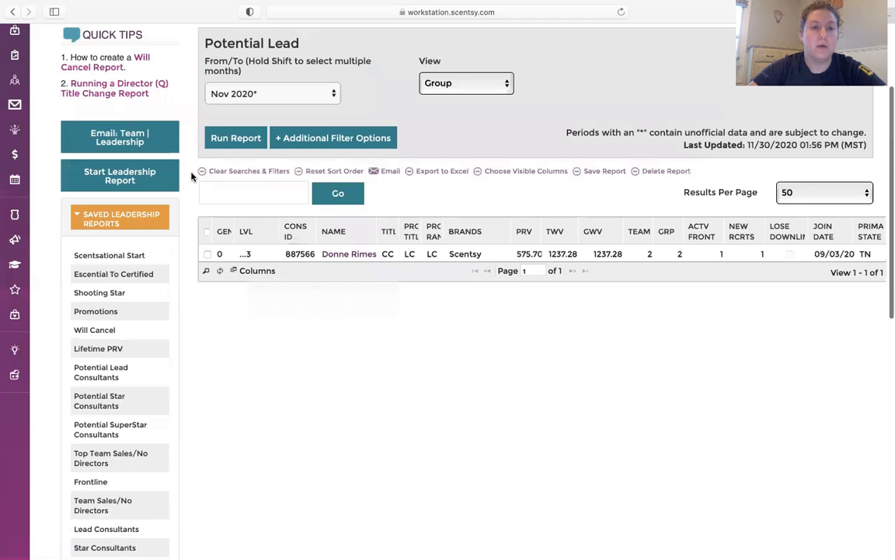
{"action": "left_click", "coordinate": [135, 212]}
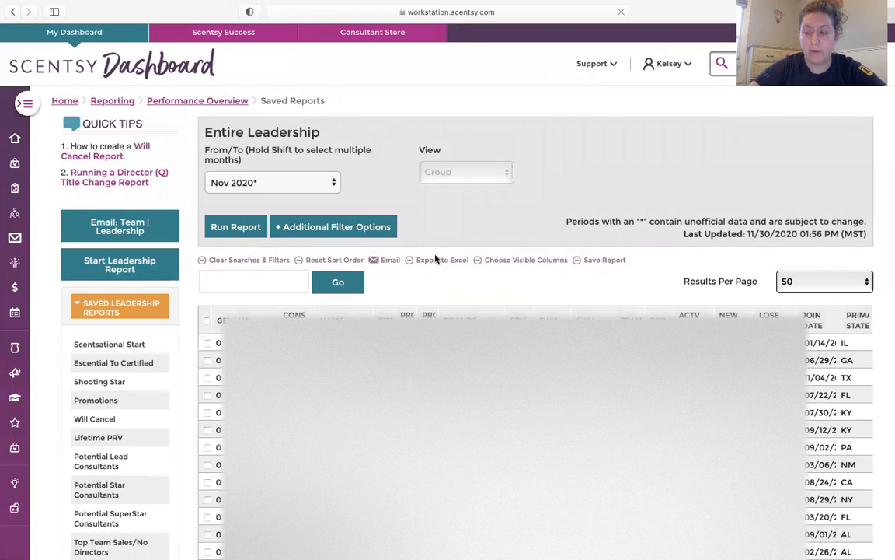
{"action": "left_click", "coordinate": [330, 227]}
Step: Set the new report's minimum criteria to PRV 500, GWV 1500 and Active Frontline 2
{"action": "left_click", "coordinate": [347, 308]}
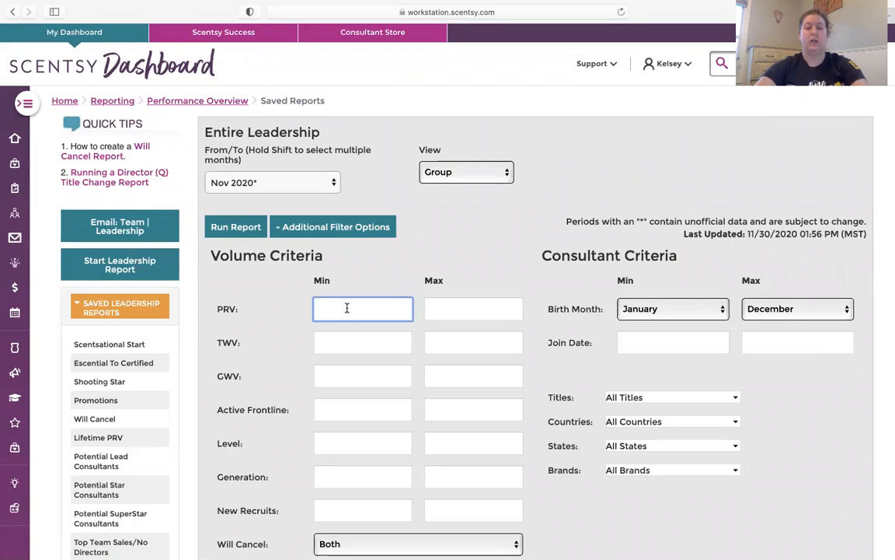
{"action": "type", "text": "500"}
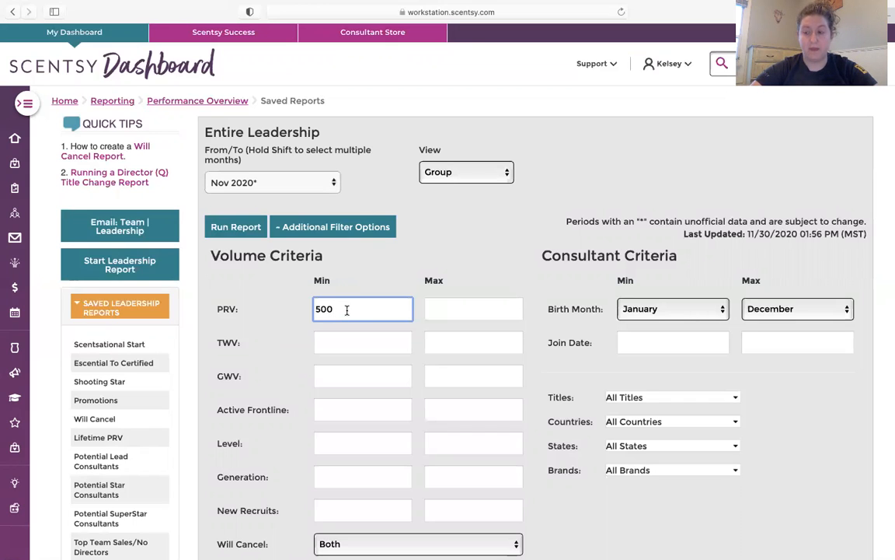
{"action": "left_click", "coordinate": [348, 371]}
{"action": "type", "text": "1500"}
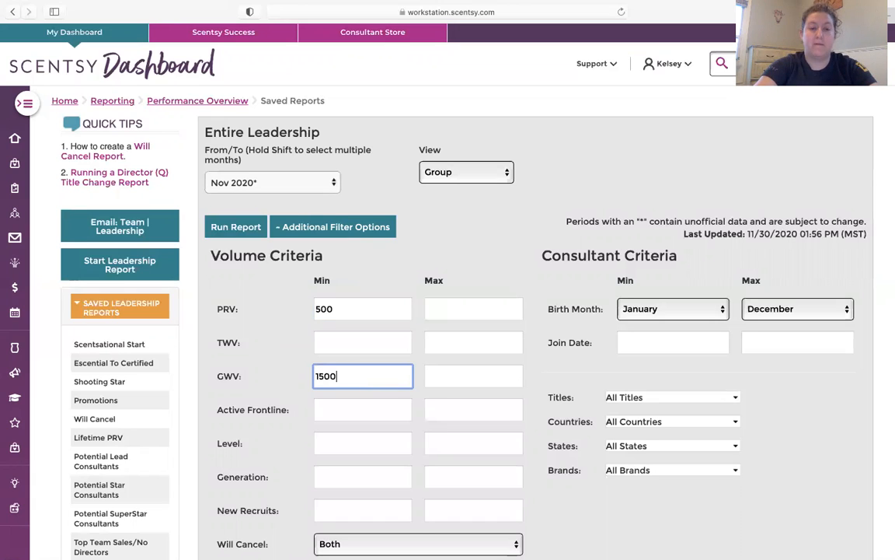
{"action": "left_click", "coordinate": [351, 413]}
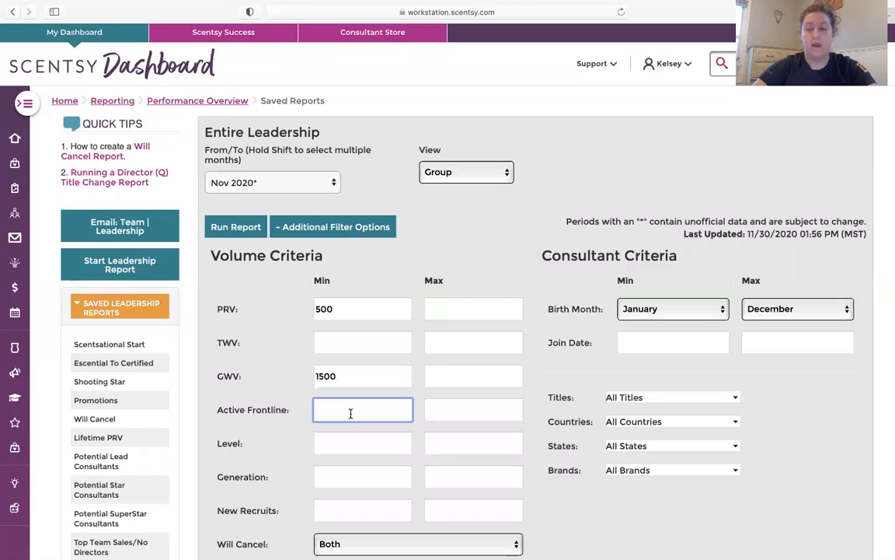
{"action": "type", "text": "2"}
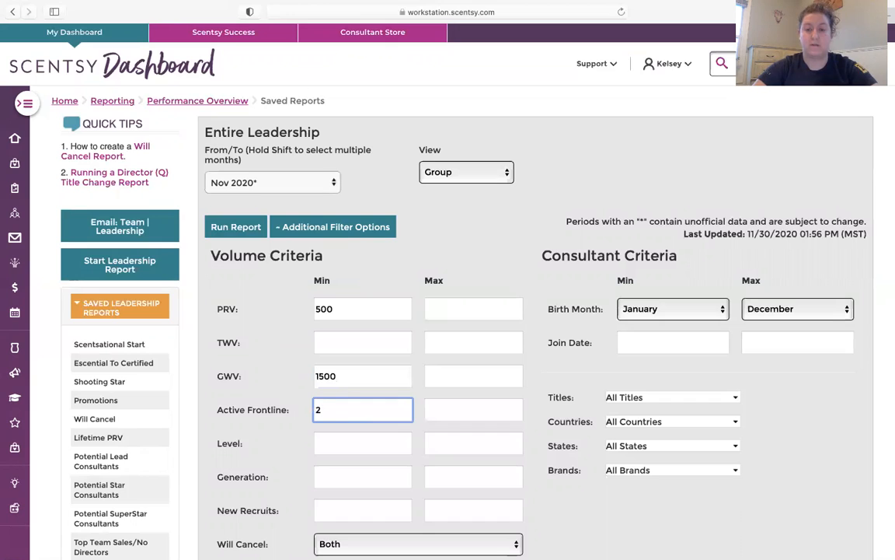
Step: Restrict the second report to the Escential Consultant and Certified Consultant titles, and run it
{"action": "left_click", "coordinate": [617, 396]}
{"action": "left_click", "coordinate": [622, 412]}
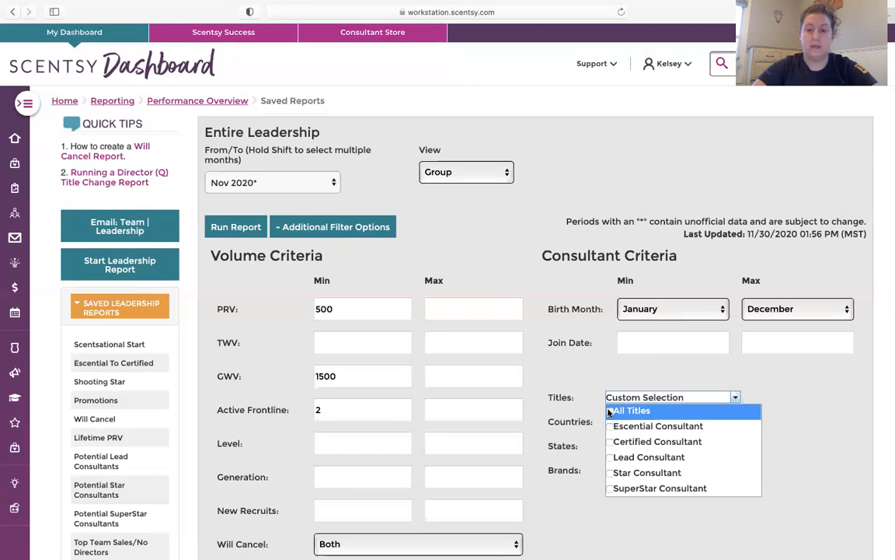
{"action": "left_click", "coordinate": [611, 426]}
{"action": "left_click", "coordinate": [611, 443]}
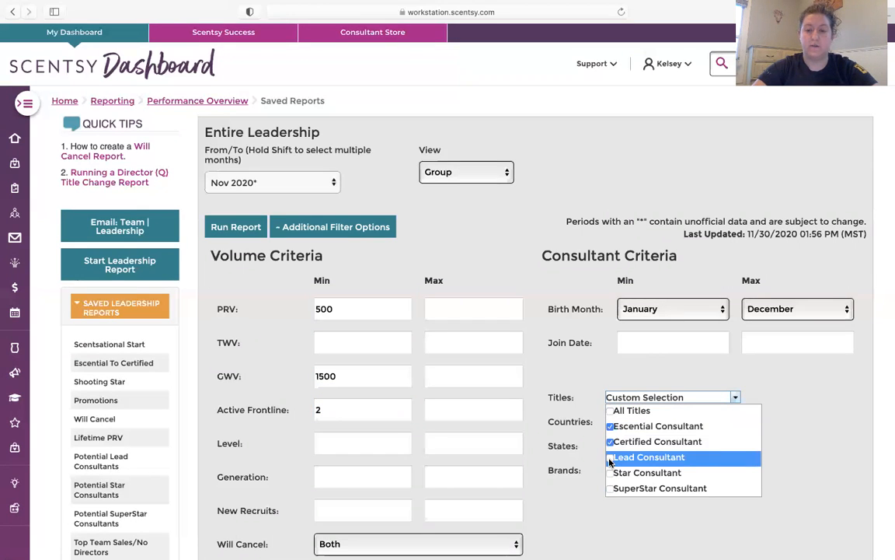
{"action": "left_click", "coordinate": [799, 466]}
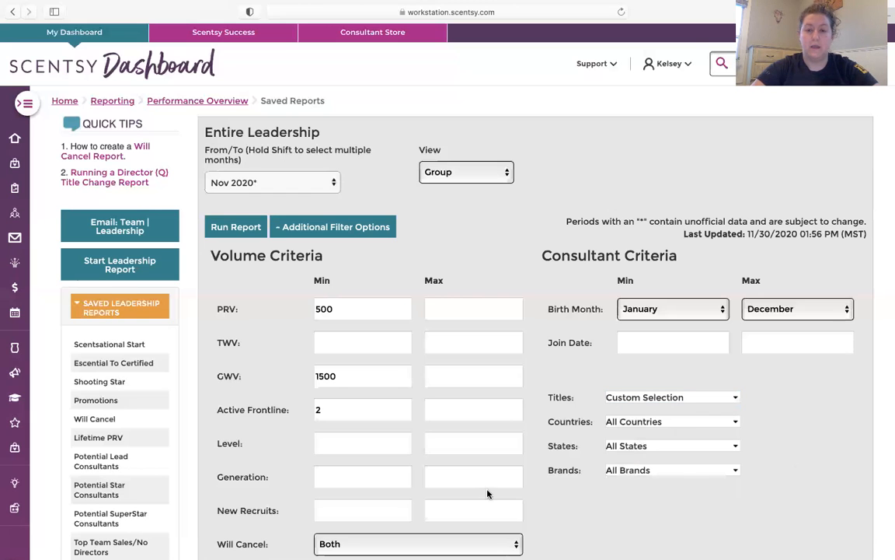
{"action": "scroll", "coordinate": [488, 492], "scroll_direction": "down", "scroll_amount": 4}
{"action": "left_click", "coordinate": [488, 429]}
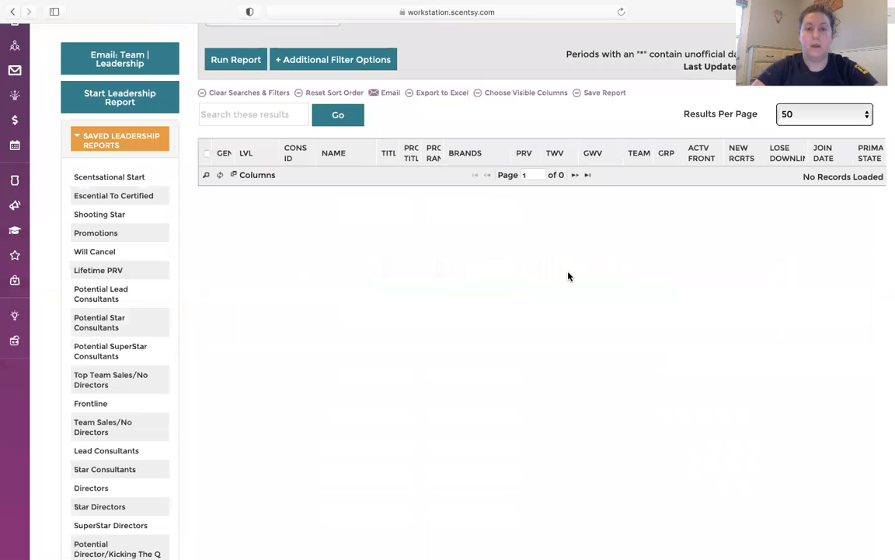
Step: Save the filtered report under the name "Potential Stars"
{"action": "left_click", "coordinate": [598, 92]}
{"action": "left_click_drag", "start_coordinate": [464, 108], "coordinate": [386, 110]}
{"action": "type", "text": "P"}
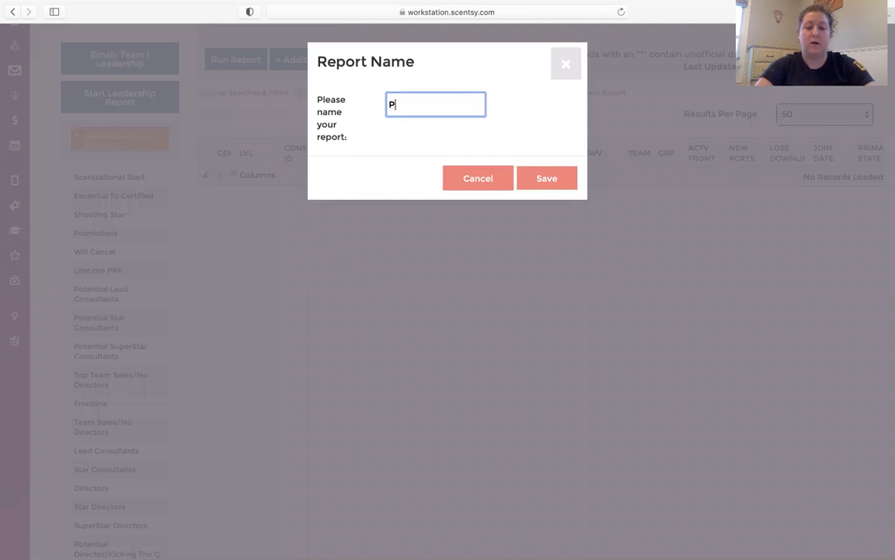
{"action": "type", "text": "otent"}
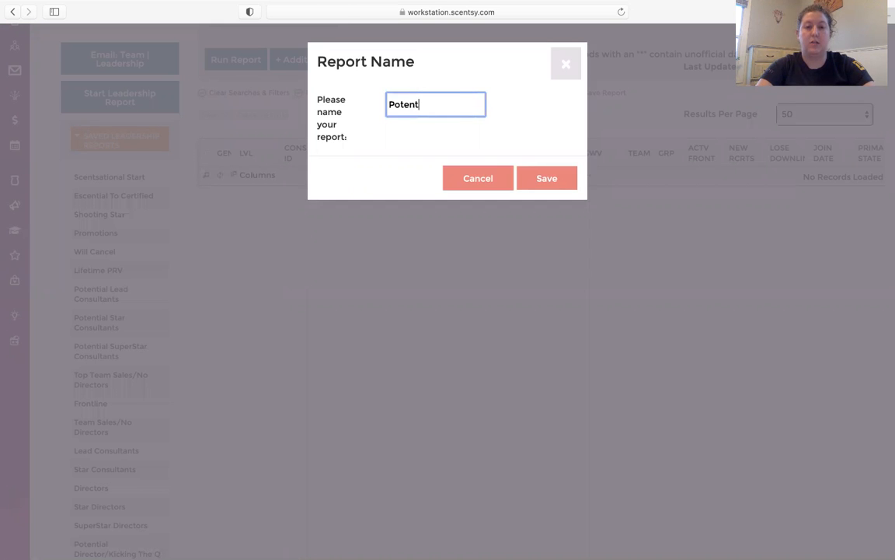
{"action": "type", "text": "ial Stars"}
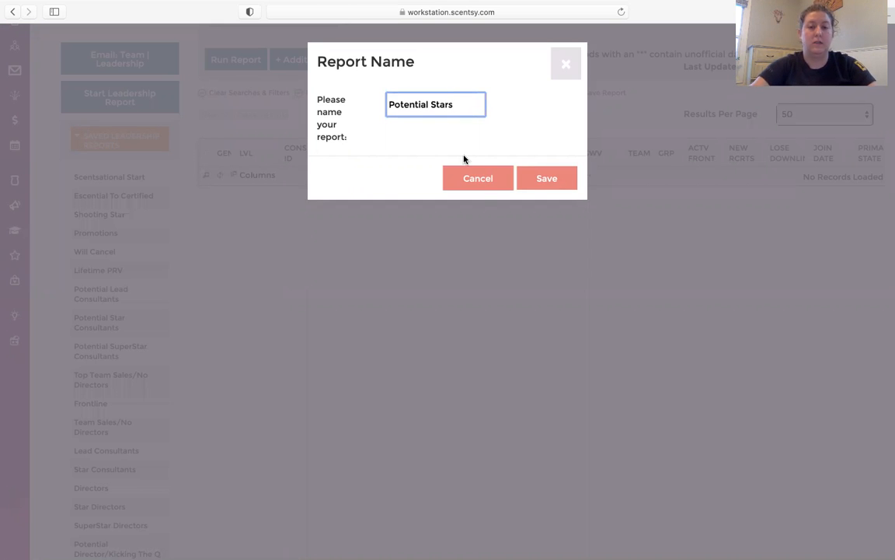
{"action": "left_click", "coordinate": [538, 183]}
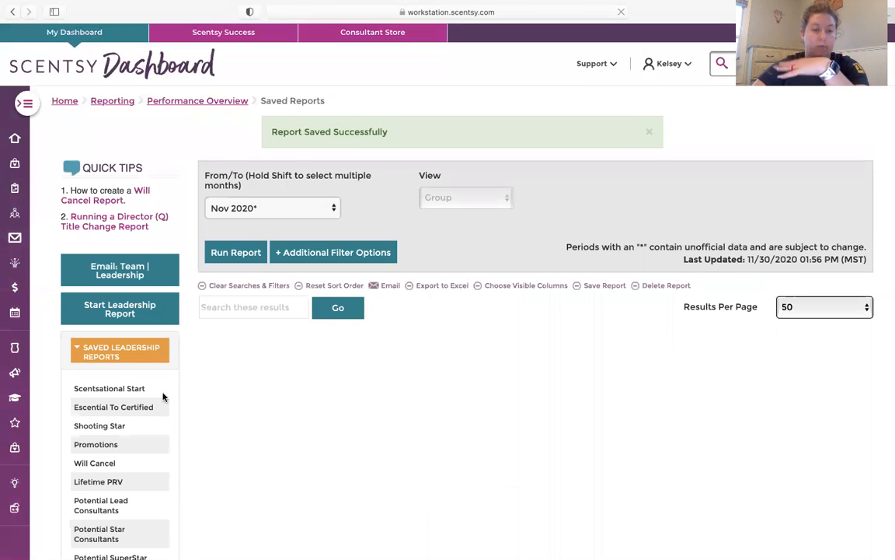
Step: Collapse the saved downline reports list, and start a new leadership report with its additional filter options shown
{"action": "scroll", "coordinate": [163, 397], "scroll_direction": "down", "scroll_amount": 6}
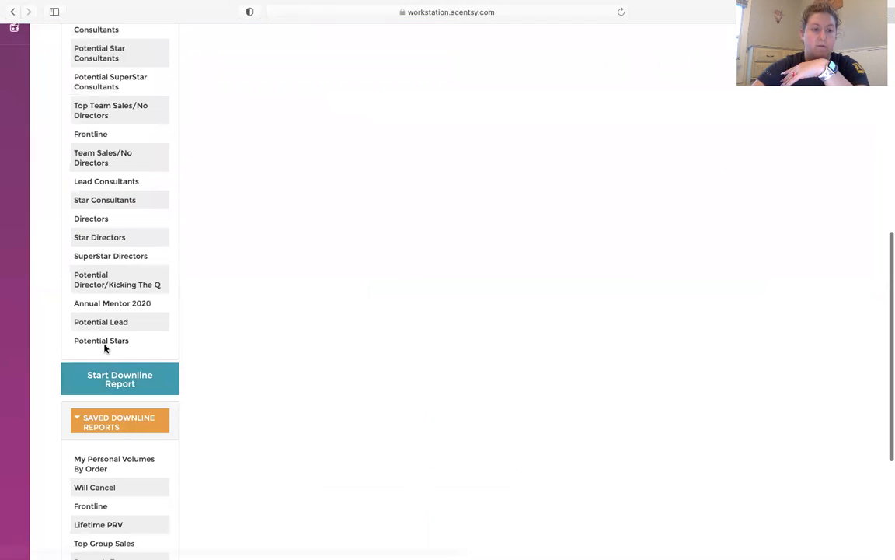
{"action": "left_click", "coordinate": [138, 416]}
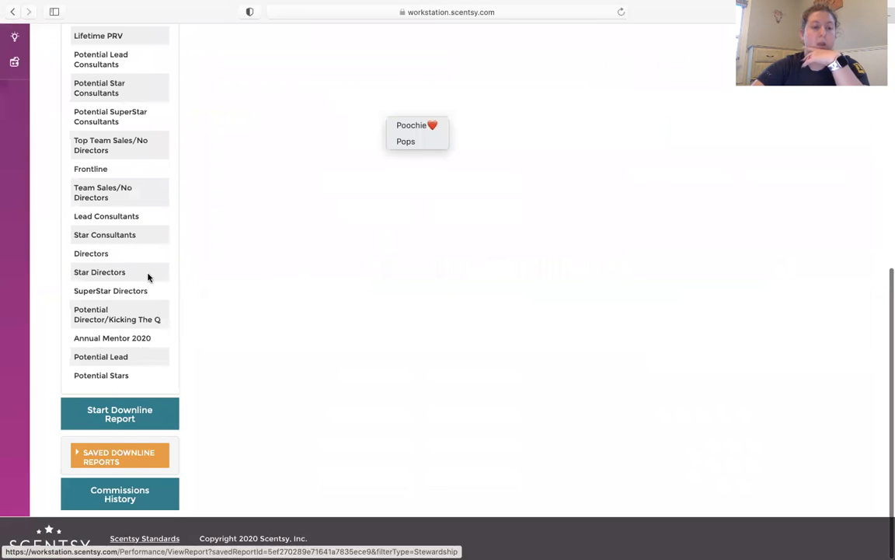
{"action": "scroll", "coordinate": [146, 276], "scroll_direction": "up", "scroll_amount": 2}
{"action": "scroll", "coordinate": [145, 273], "scroll_direction": "up", "scroll_amount": 3}
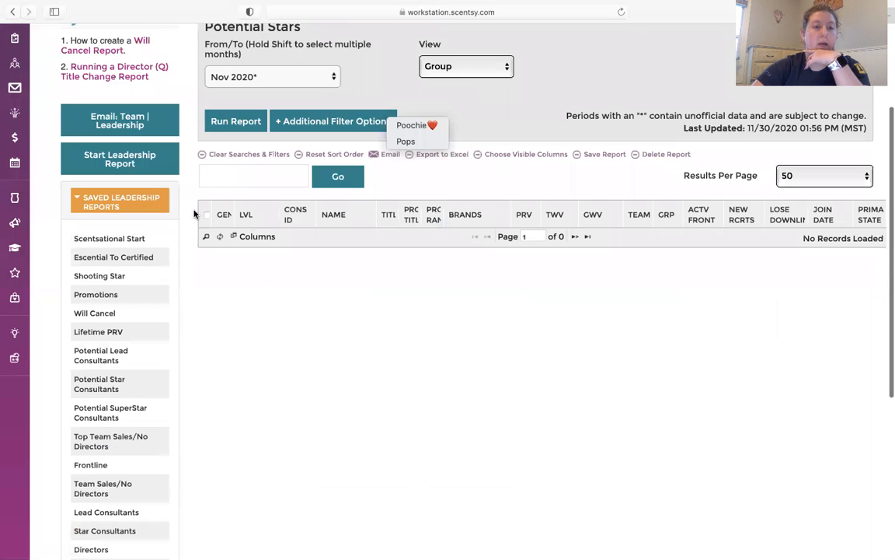
{"action": "left_click", "coordinate": [128, 157]}
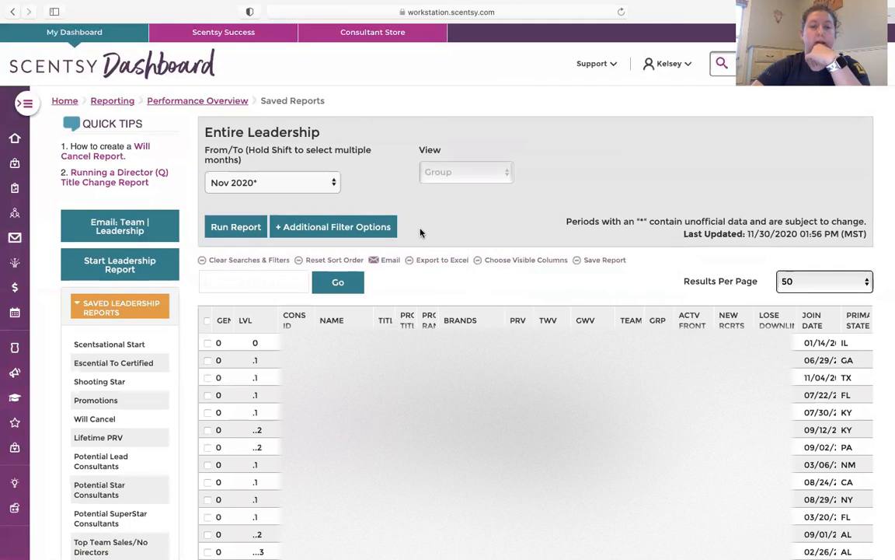
{"action": "left_click", "coordinate": [346, 231]}
Step: Set the report's minimum volume criteria to PRV 500, GWV 4500 and Active Frontline 3
{"action": "scroll", "coordinate": [329, 234], "scroll_direction": "down", "scroll_amount": 1}
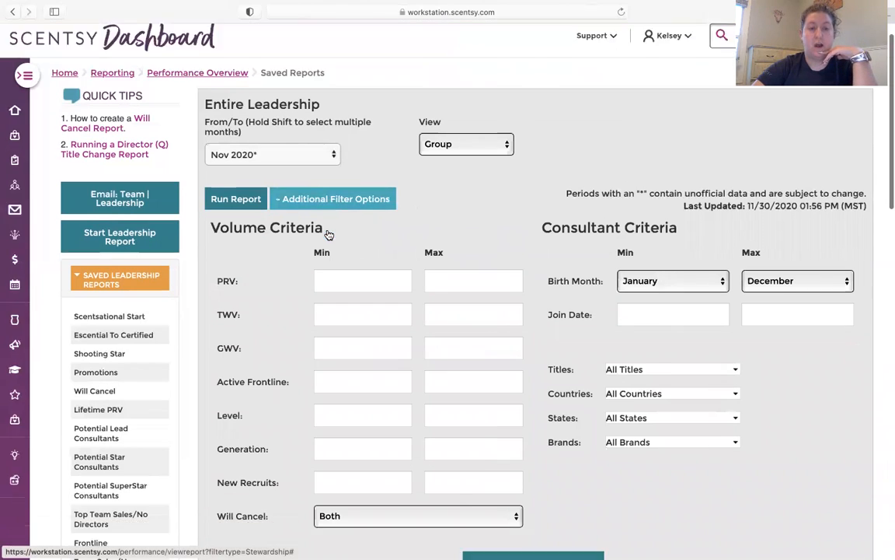
{"action": "scroll", "coordinate": [329, 234], "scroll_direction": "down", "scroll_amount": 1}
{"action": "left_click", "coordinate": [330, 241]}
{"action": "type", "text": "500"}
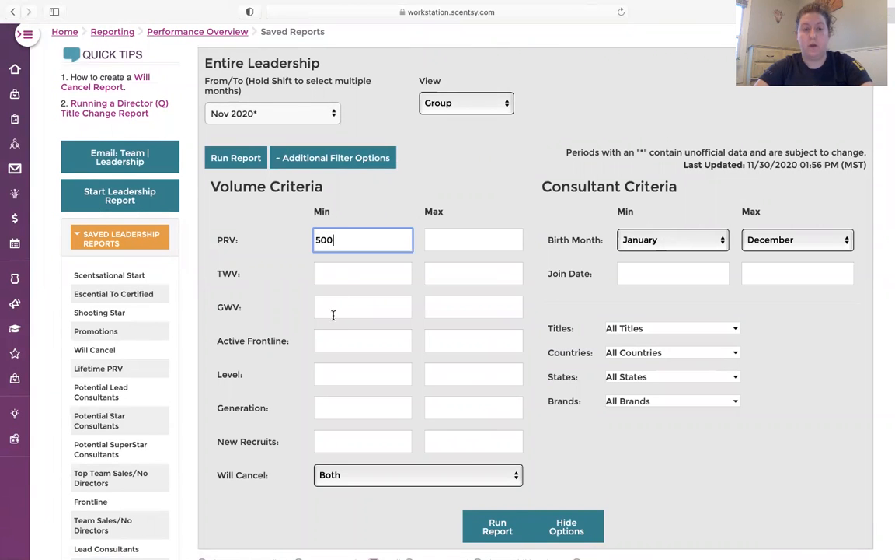
{"action": "left_click", "coordinate": [332, 311]}
{"action": "type", "text": "4500"}
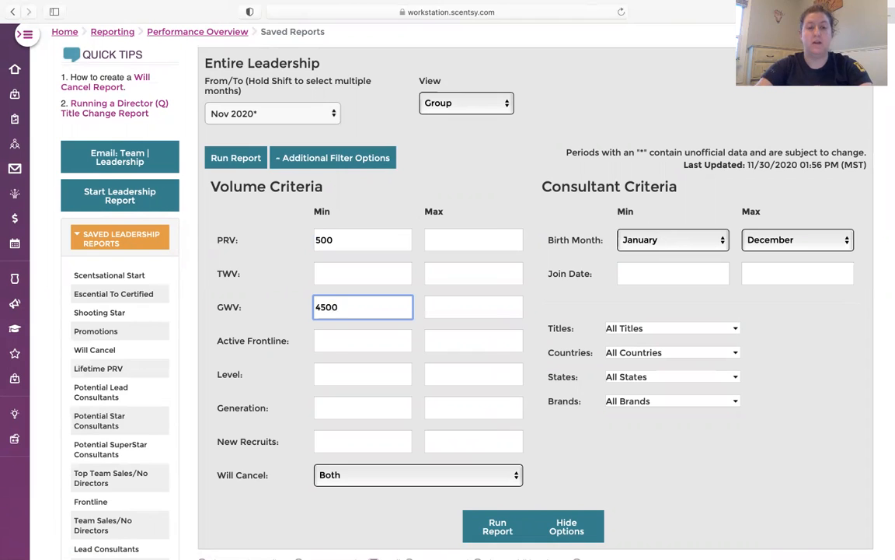
{"action": "left_click", "coordinate": [333, 342]}
{"action": "type", "text": "3"}
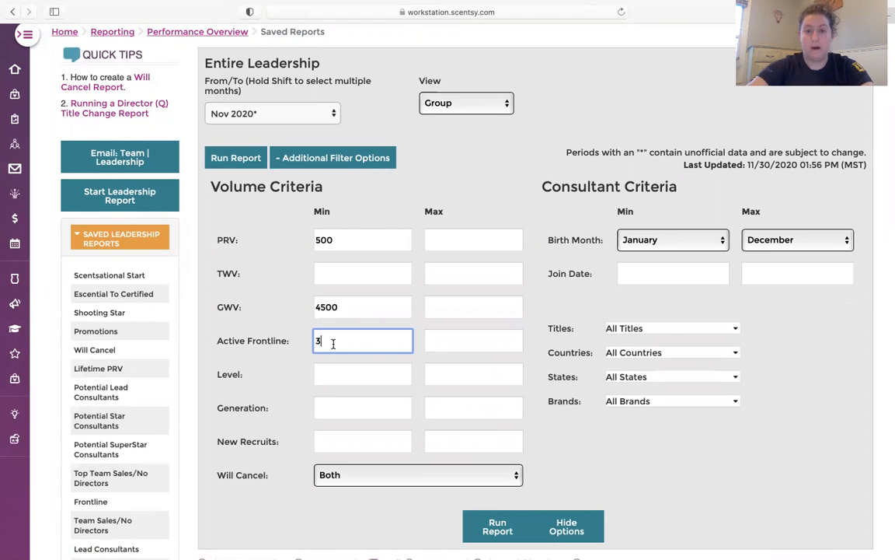
Step: Restrict the report to the Escential, Certified, Lead and Star Consultant titles, and run it
{"action": "left_click", "coordinate": [670, 331]}
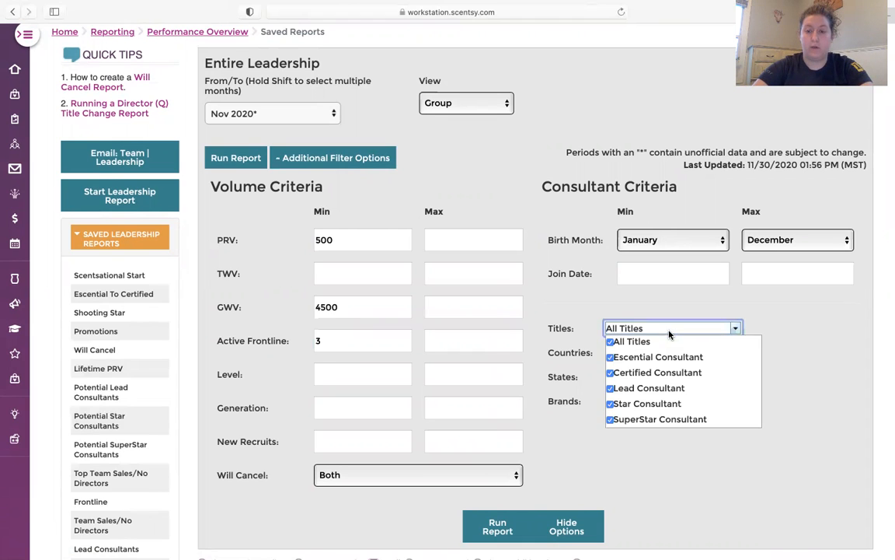
{"action": "left_click", "coordinate": [610, 341]}
{"action": "left_click", "coordinate": [610, 357]}
{"action": "left_click", "coordinate": [610, 373]}
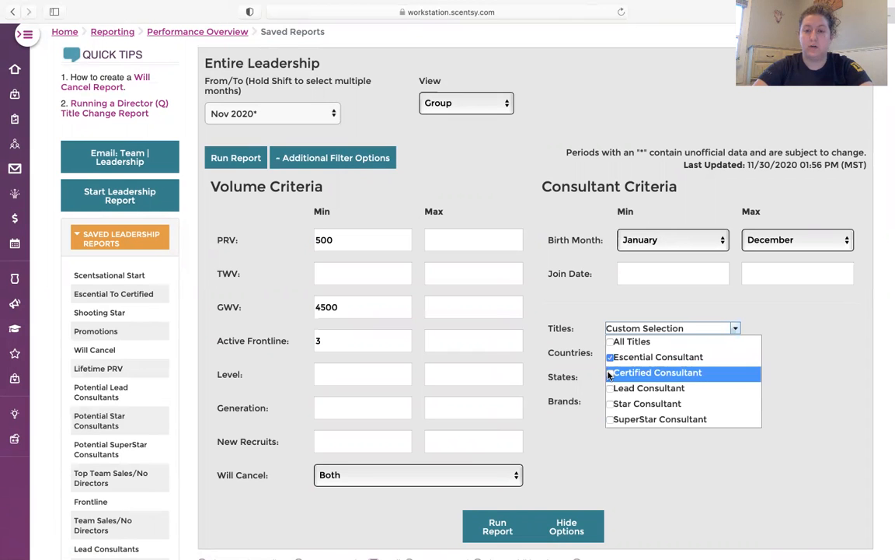
{"action": "left_click", "coordinate": [610, 388]}
{"action": "left_click", "coordinate": [610, 403]}
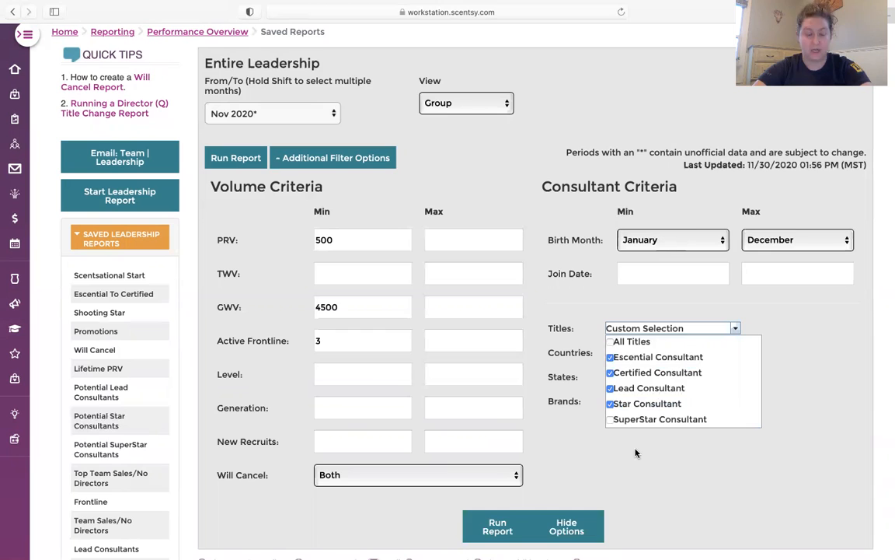
{"action": "left_click", "coordinate": [553, 466]}
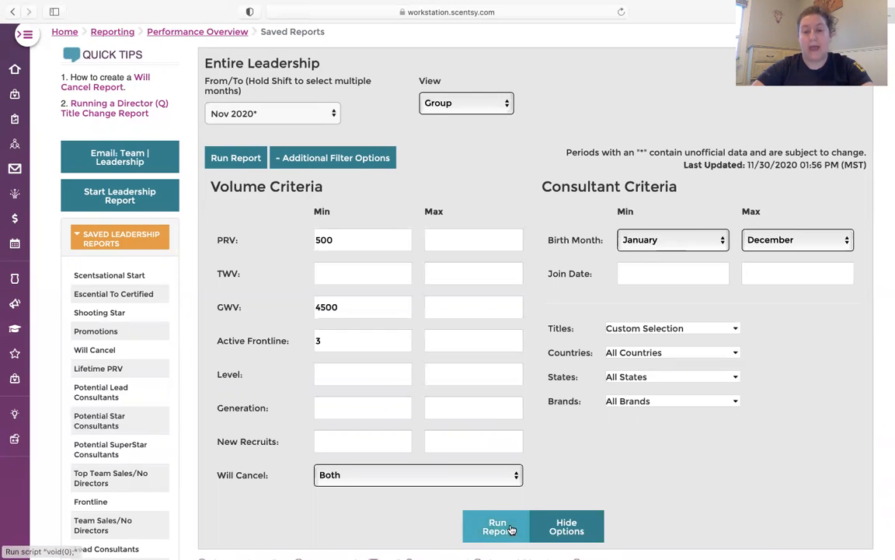
{"action": "left_click", "coordinate": [498, 525]}
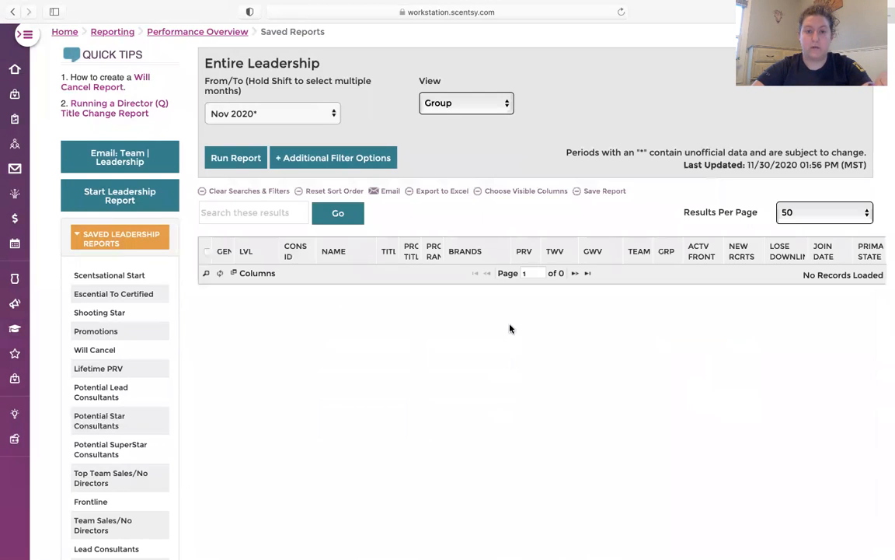
Step: Save the filtered report under the name "Potential SuperStar Consultant"
{"action": "left_click", "coordinate": [600, 194]}
{"action": "left_click_drag", "start_coordinate": [474, 101], "coordinate": [384, 102]}
{"action": "type", "text": "P"}
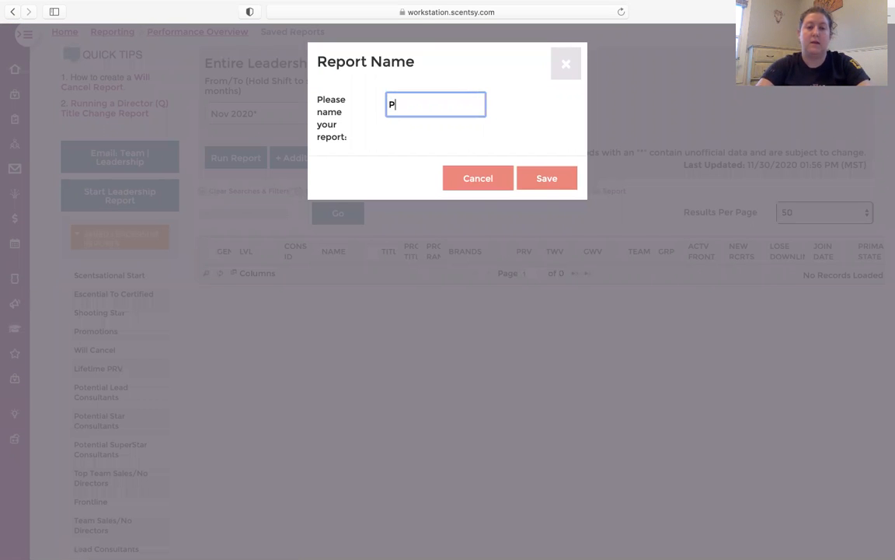
{"action": "type", "text": "otential "}
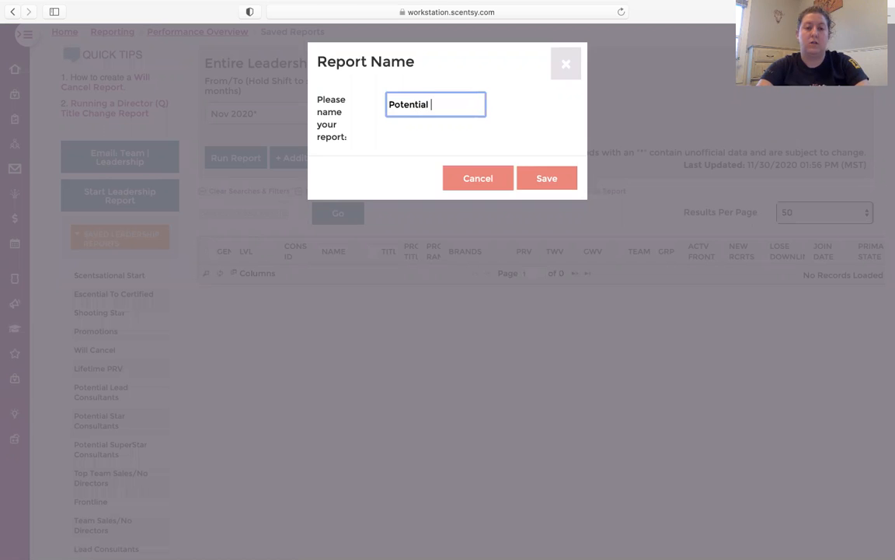
{"action": "type", "text": "SSC"}
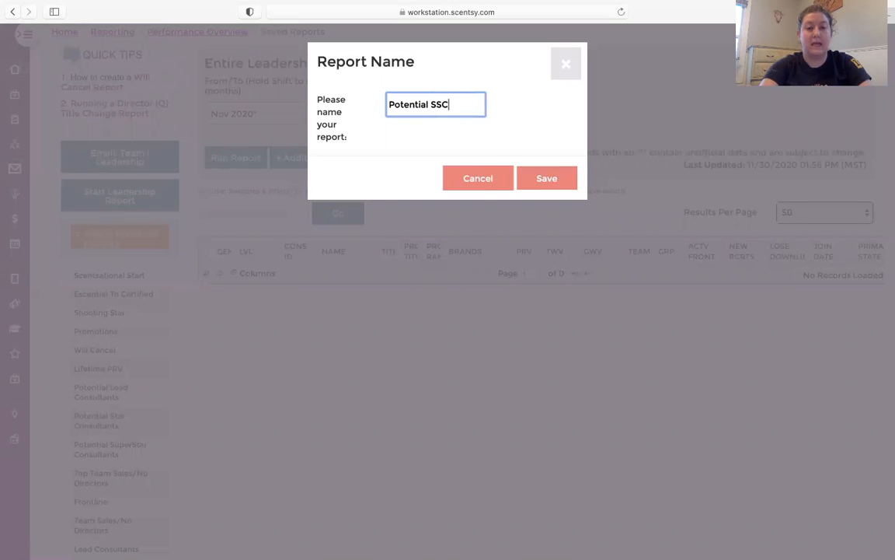
{"action": "key", "text": "BackSpace"}
{"action": "key", "text": "BackSpace"}
{"action": "type", "text": "uperSta"}
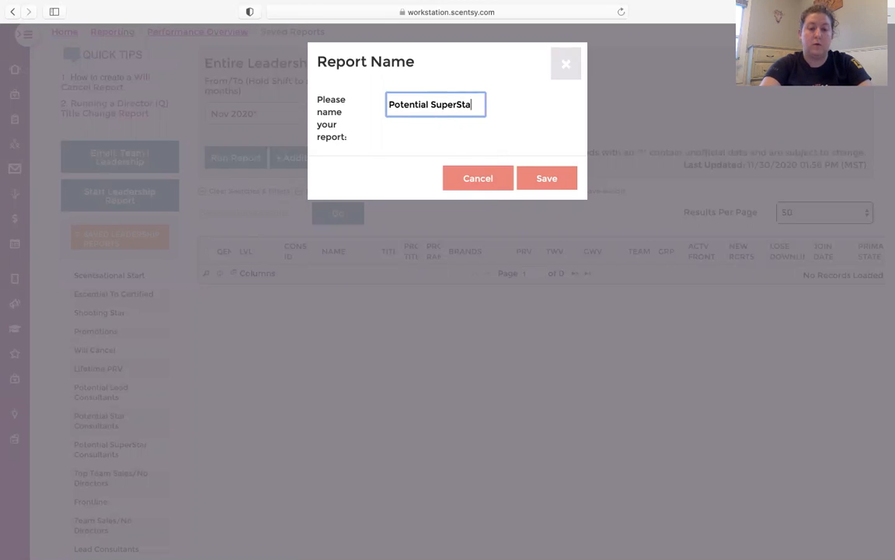
{"action": "type", "text": "r Consultant"}
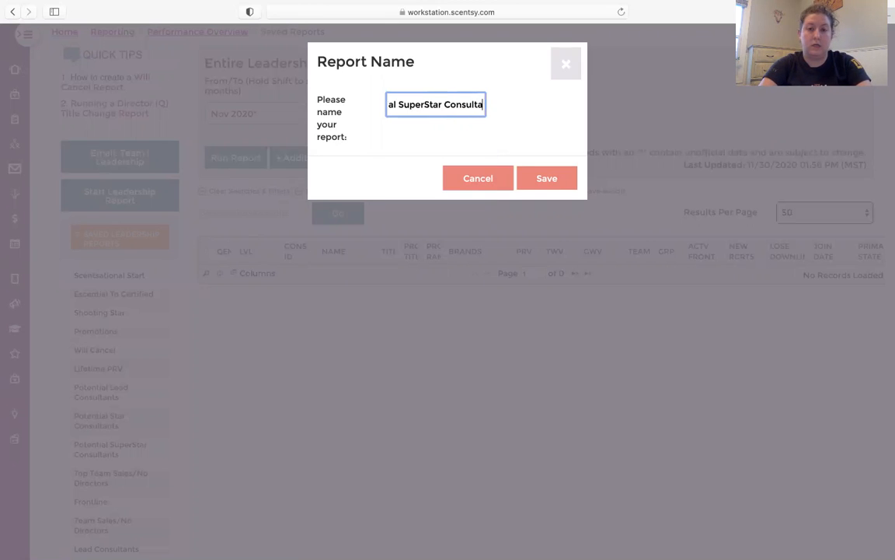
{"action": "left_click", "coordinate": [570, 182]}
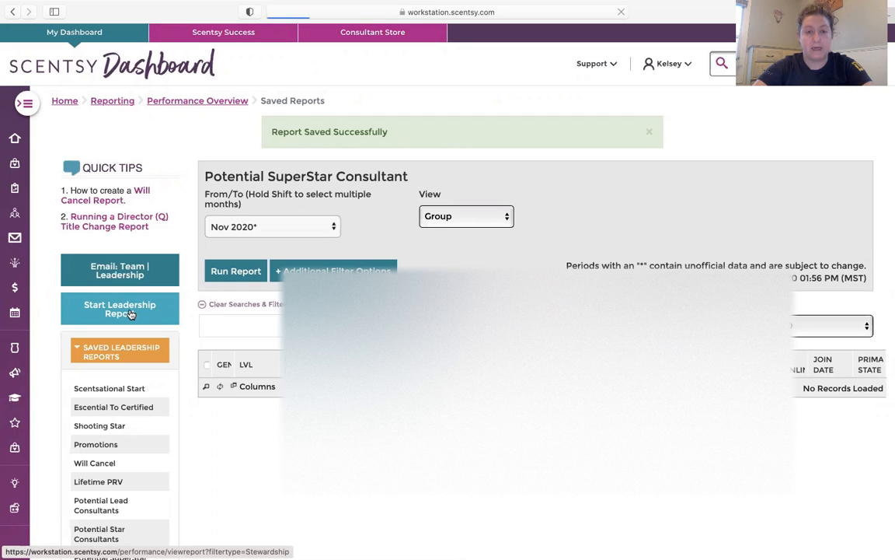
Step: Start another leadership report and show its additional filter options
{"action": "left_click", "coordinate": [130, 314]}
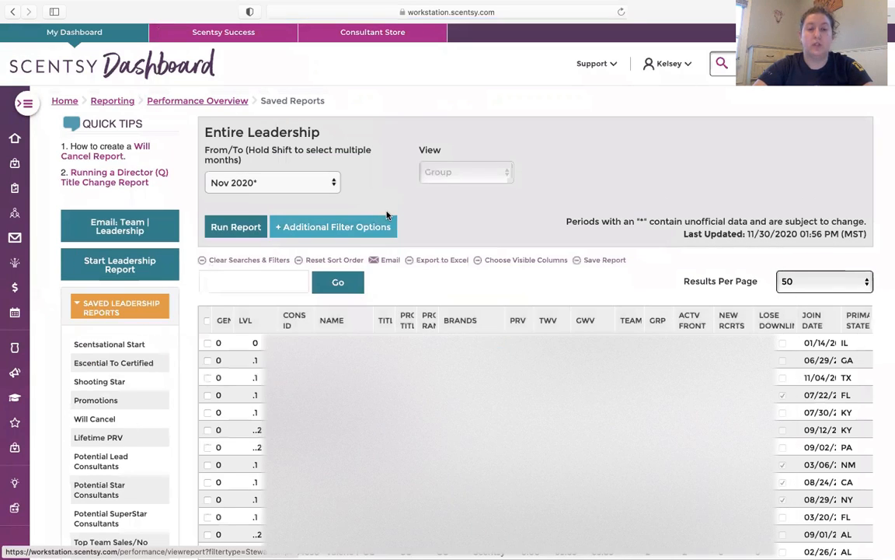
{"action": "left_click", "coordinate": [379, 227]}
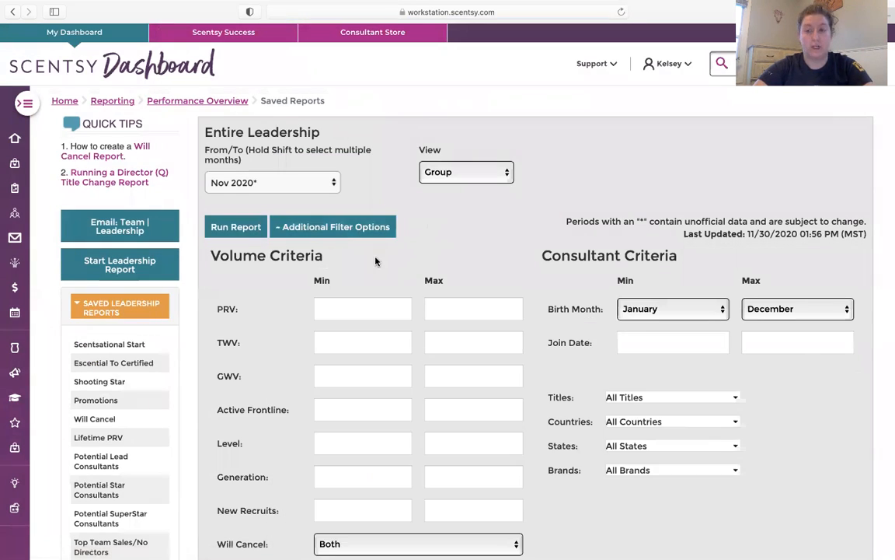
{"action": "scroll", "coordinate": [376, 260], "scroll_direction": "down", "scroll_amount": 2}
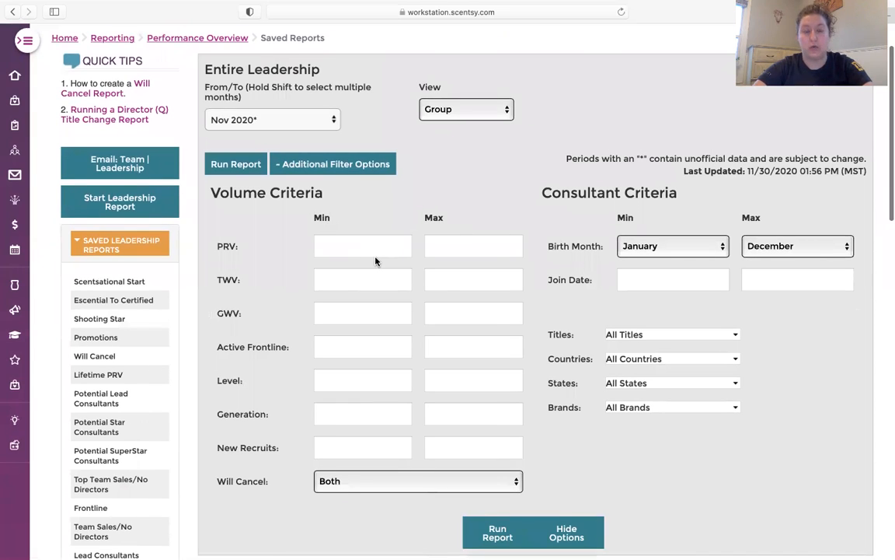
Step: Set the report's minimum volume criteria to PRV 500, TWV 1000, GWV 7500 and Active Frontline 3
{"action": "left_click", "coordinate": [358, 244]}
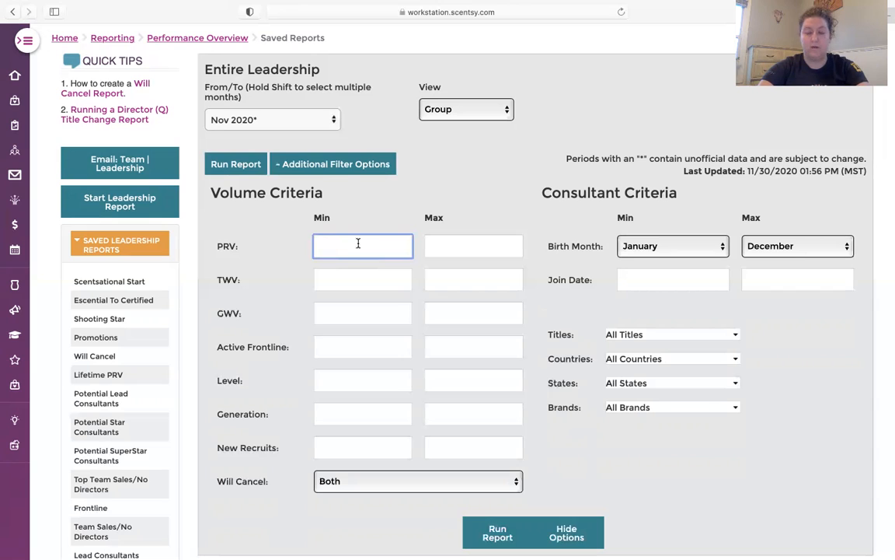
{"action": "type", "text": "500"}
{"action": "left_click", "coordinate": [343, 280]}
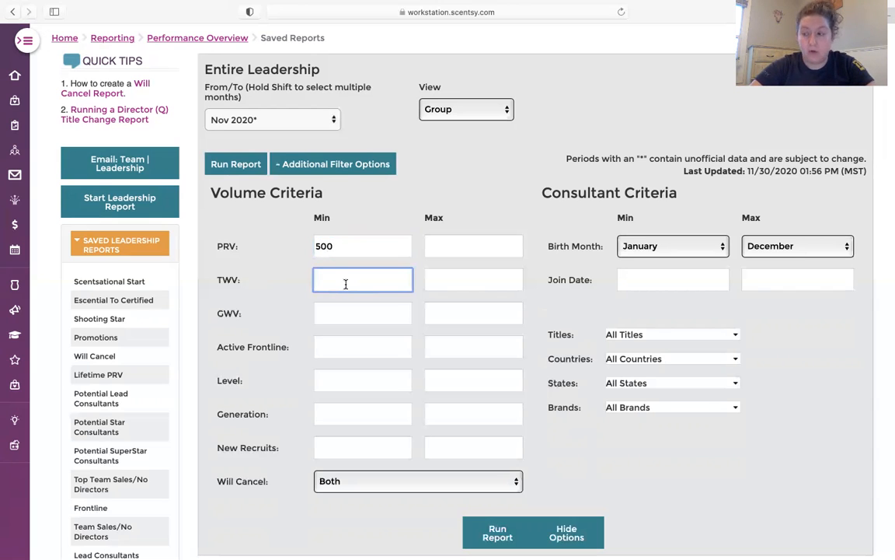
{"action": "type", "text": "1000"}
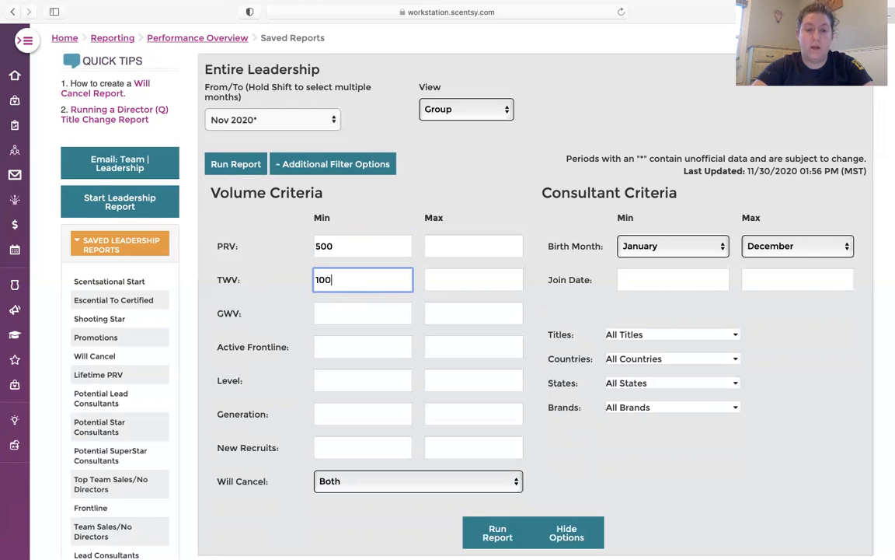
{"action": "left_click", "coordinate": [340, 314]}
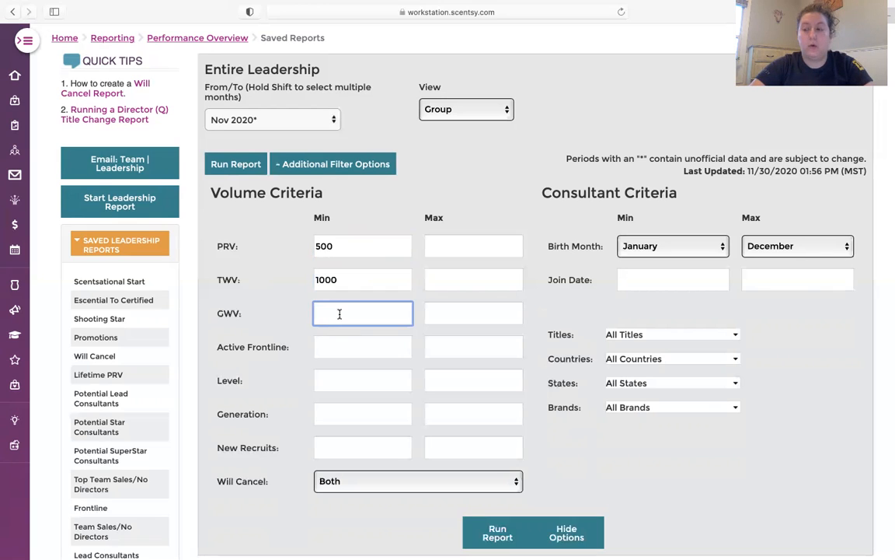
{"action": "type", "text": "7500"}
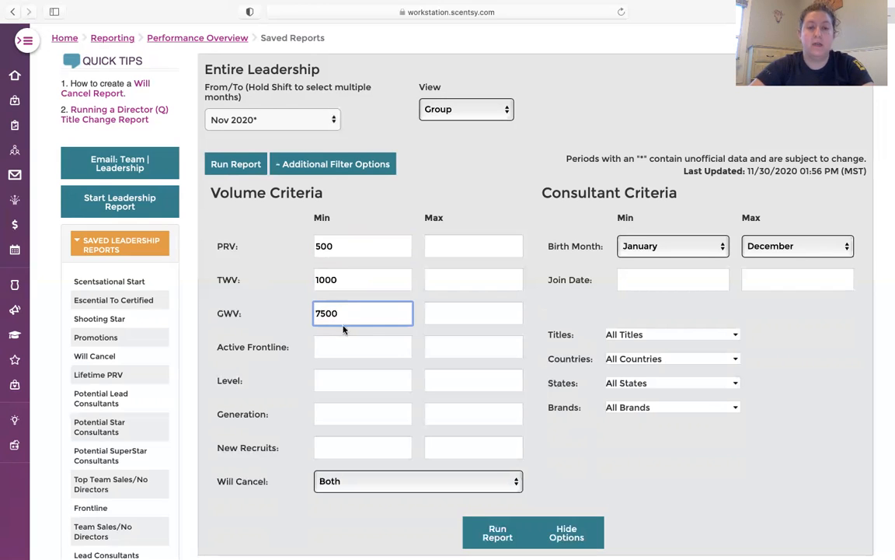
{"action": "left_click", "coordinate": [344, 344]}
{"action": "type", "text": "3"}
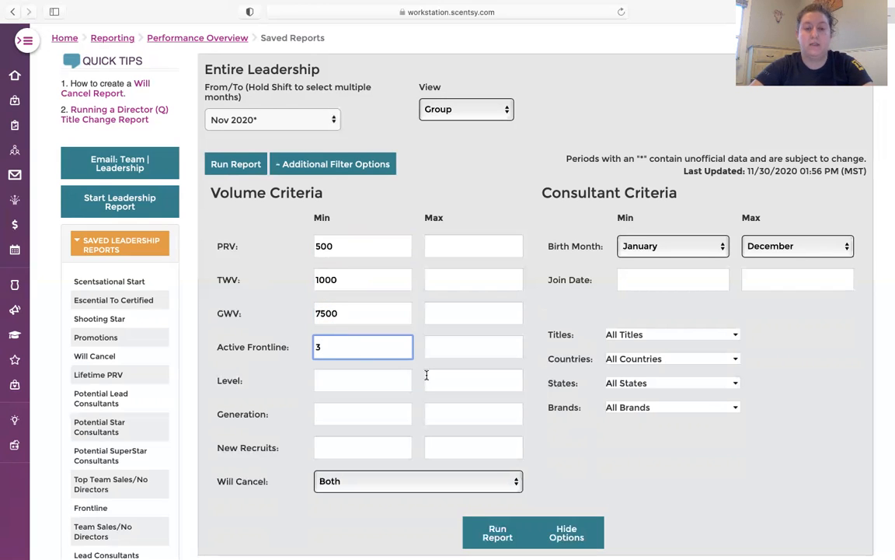
Step: Exclude the Director and Star Director titles from the report's title filter, and run the report
{"action": "left_click", "coordinate": [639, 335]}
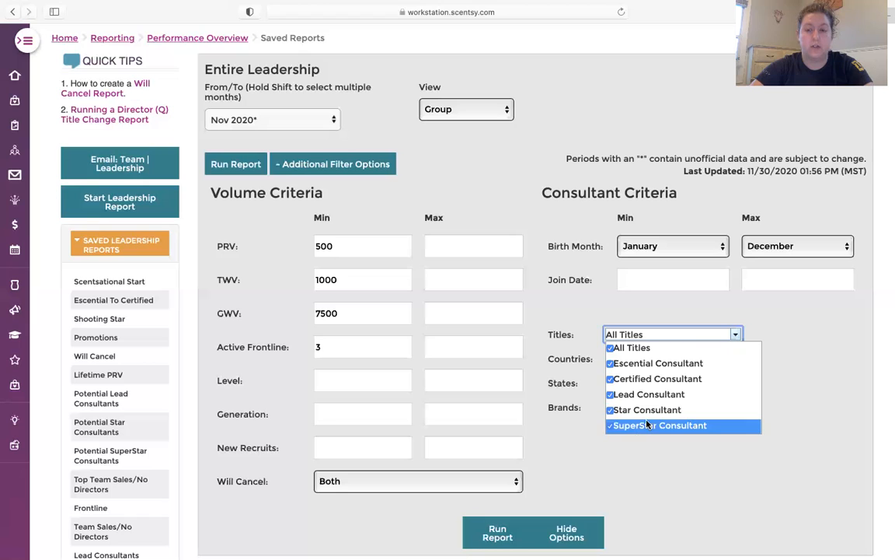
{"action": "scroll", "coordinate": [647, 423], "scroll_direction": "down", "scroll_amount": 3}
{"action": "left_click", "coordinate": [613, 378]}
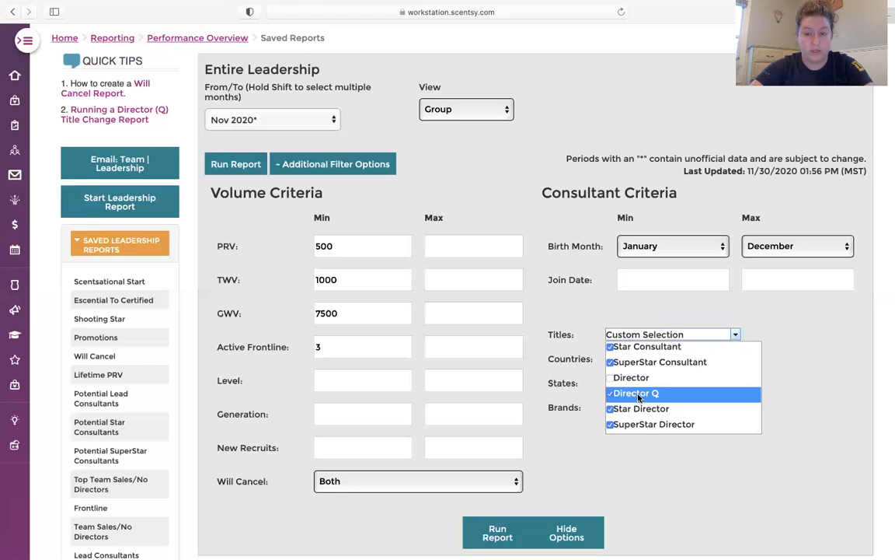
{"action": "left_click", "coordinate": [612, 412]}
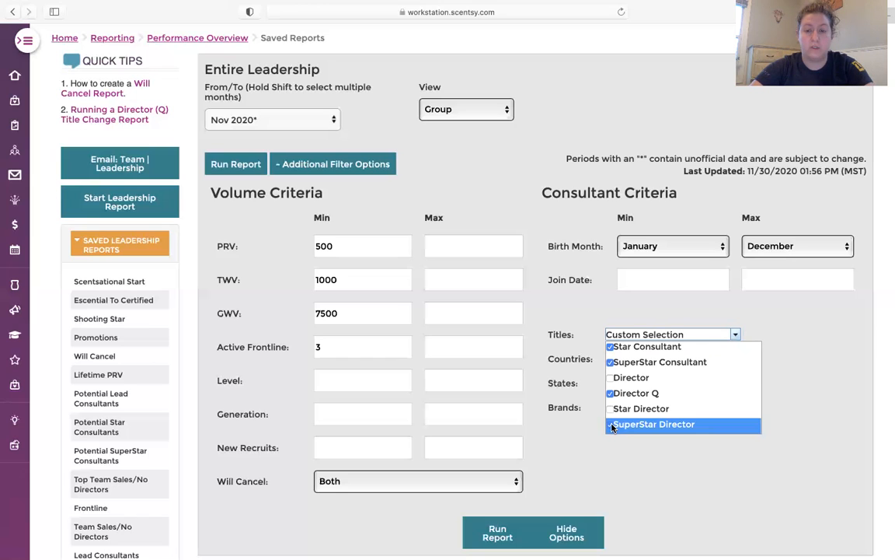
{"action": "left_click", "coordinate": [563, 475]}
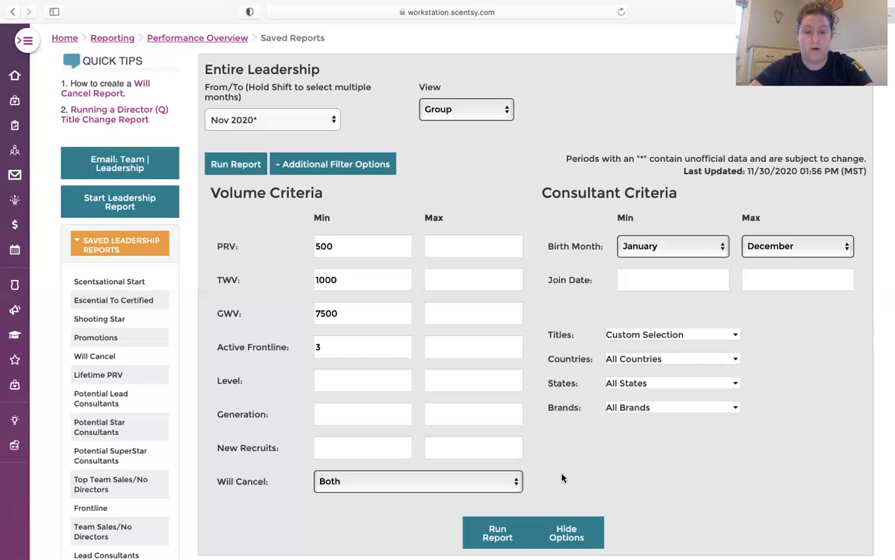
{"action": "left_click", "coordinate": [498, 543]}
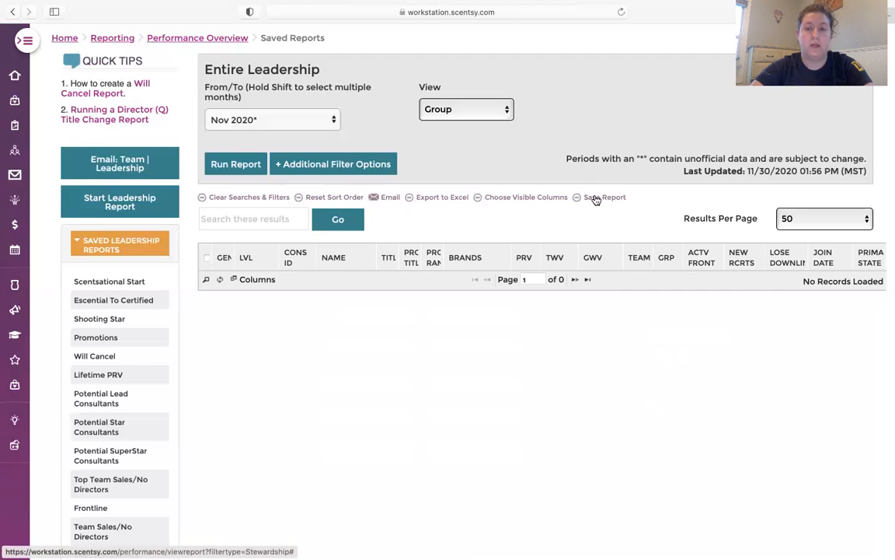
Step: Save the filtered report under the name "Potential Director/Kicking the Q"
{"action": "left_click", "coordinate": [597, 197]}
{"action": "left_click", "coordinate": [469, 102]}
{"action": "left_click_drag", "start_coordinate": [470, 103], "coordinate": [378, 105]}
{"action": "type", "text": "P"}
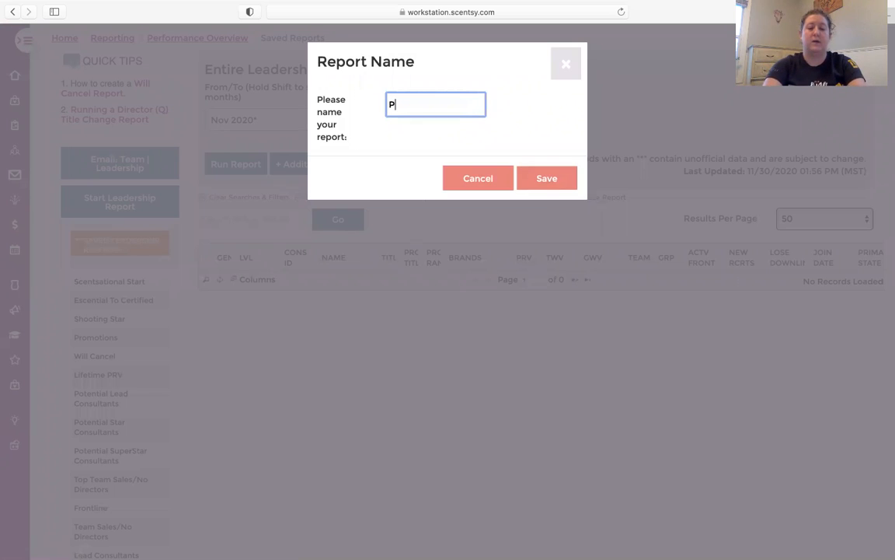
{"action": "type", "text": "otential "}
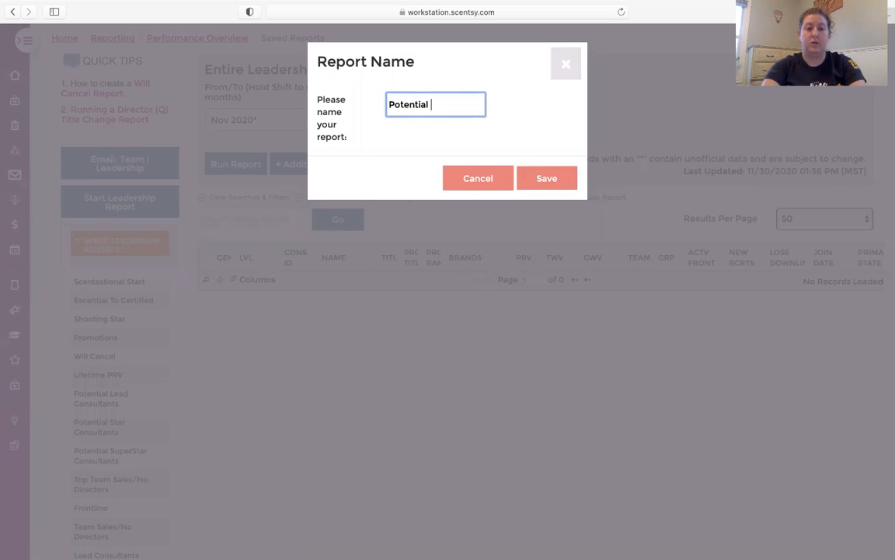
{"action": "type", "text": "Director/"}
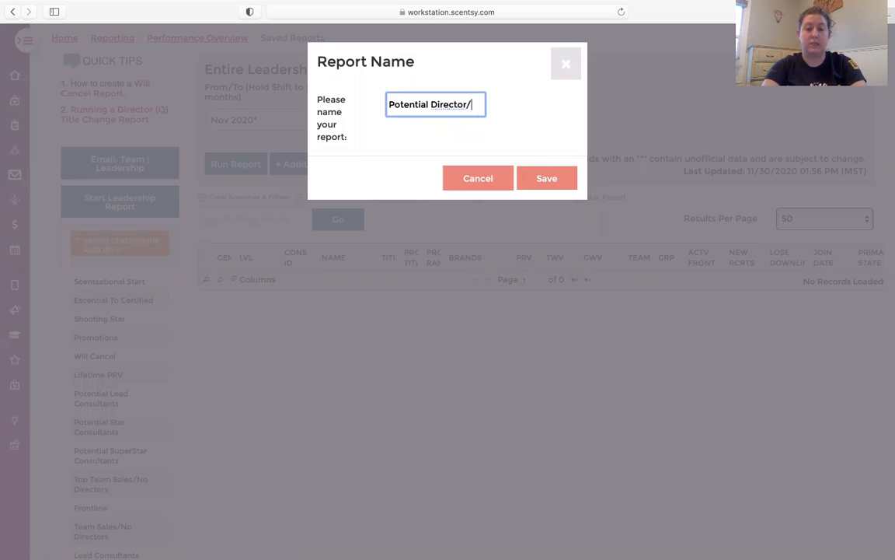
{"action": "type", "text": "Kickin"}
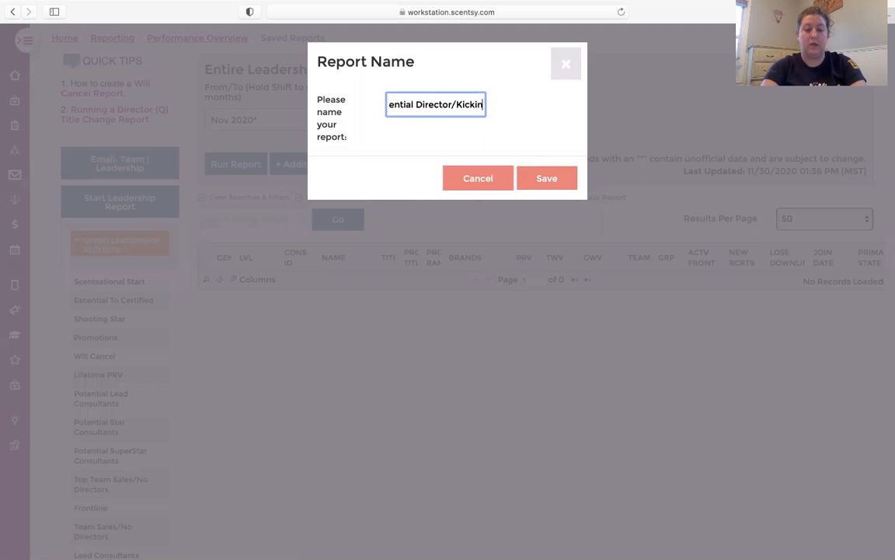
{"action": "type", "text": "g the"}
{"action": "key", "text": "BackSpace"}
{"action": "type", "text": "Q"}
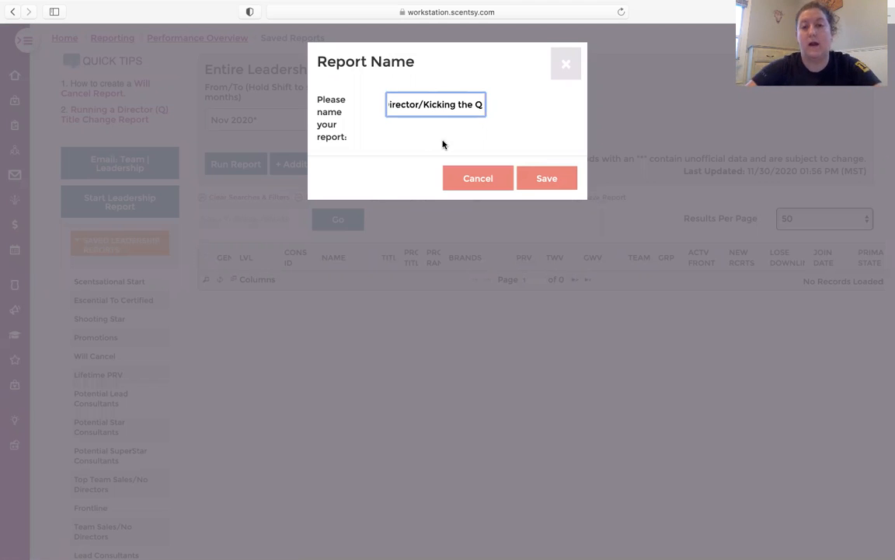
{"action": "left_click", "coordinate": [546, 179]}
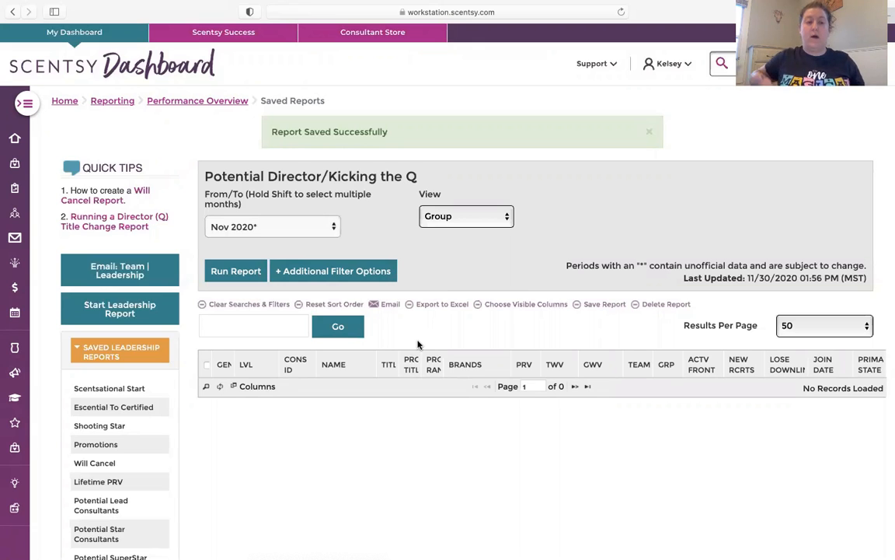
Step: Open the saved Potential Lead report and review the lists of saved leadership and downline reports
{"action": "scroll", "coordinate": [417, 344], "scroll_direction": "down", "scroll_amount": 10}
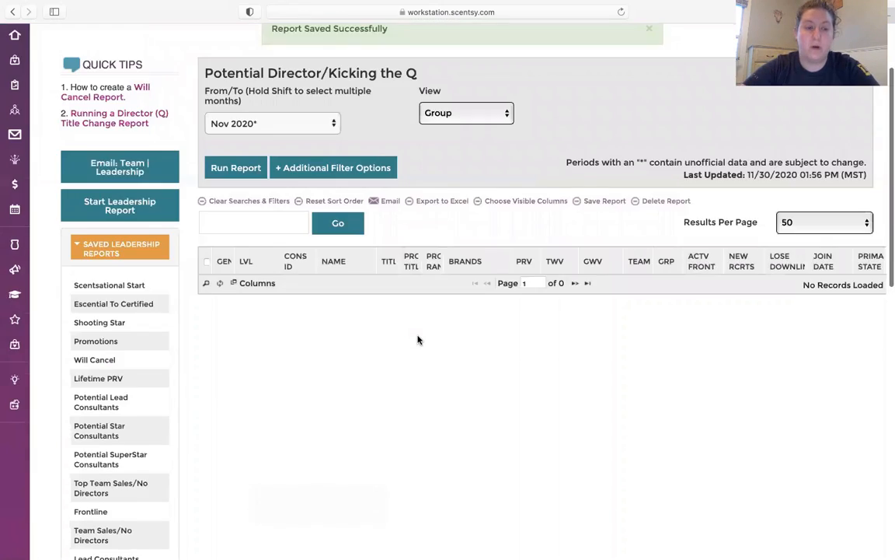
{"action": "left_click", "coordinate": [112, 342]}
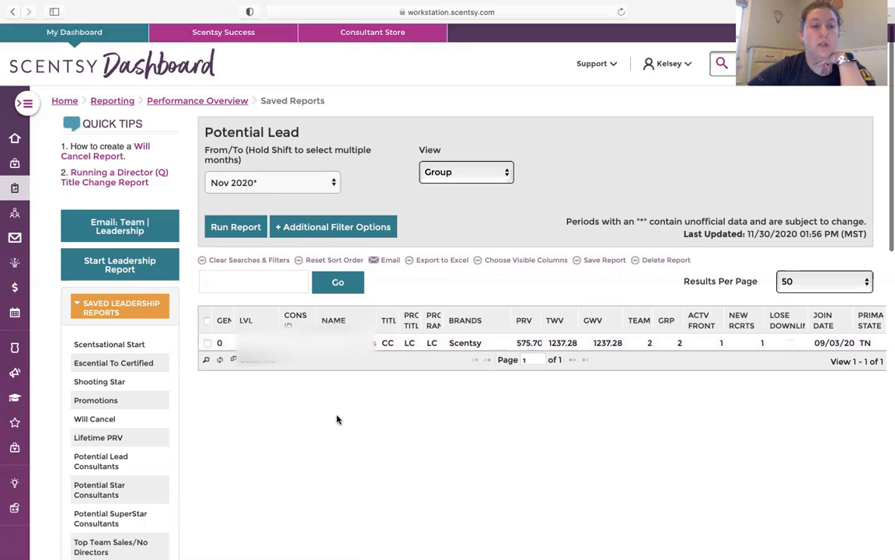
{"action": "scroll", "coordinate": [177, 374], "scroll_direction": "down", "scroll_amount": 1}
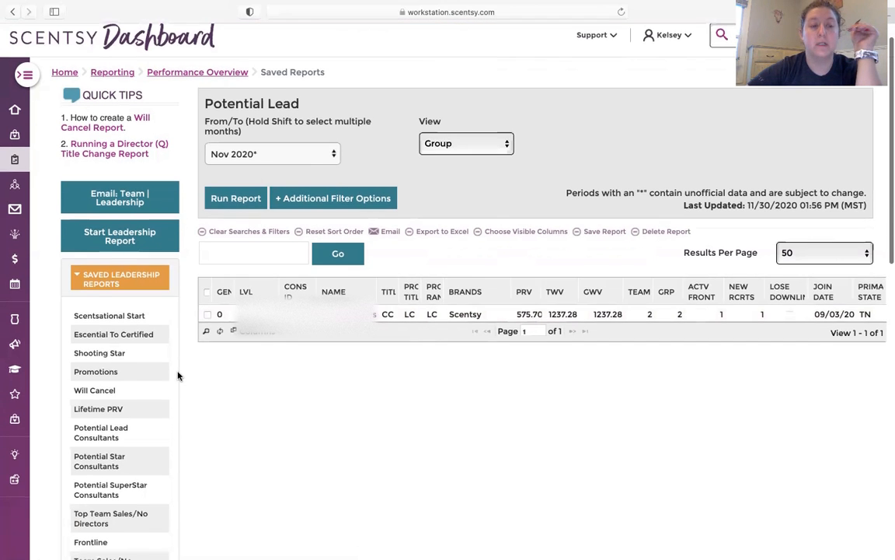
{"action": "scroll", "coordinate": [177, 376], "scroll_direction": "down", "scroll_amount": 2}
{"action": "scroll", "coordinate": [177, 374], "scroll_direction": "down", "scroll_amount": 10}
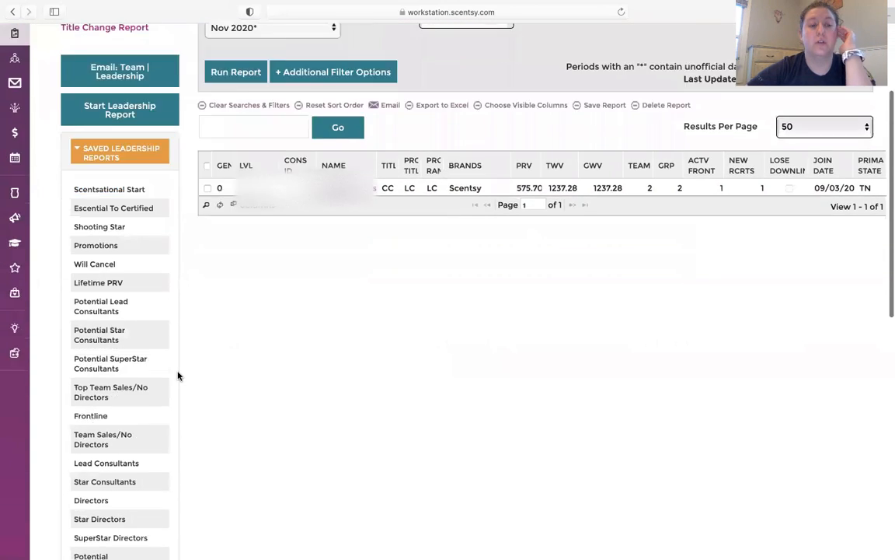
{"action": "scroll", "coordinate": [145, 363], "scroll_direction": "down", "scroll_amount": 3}
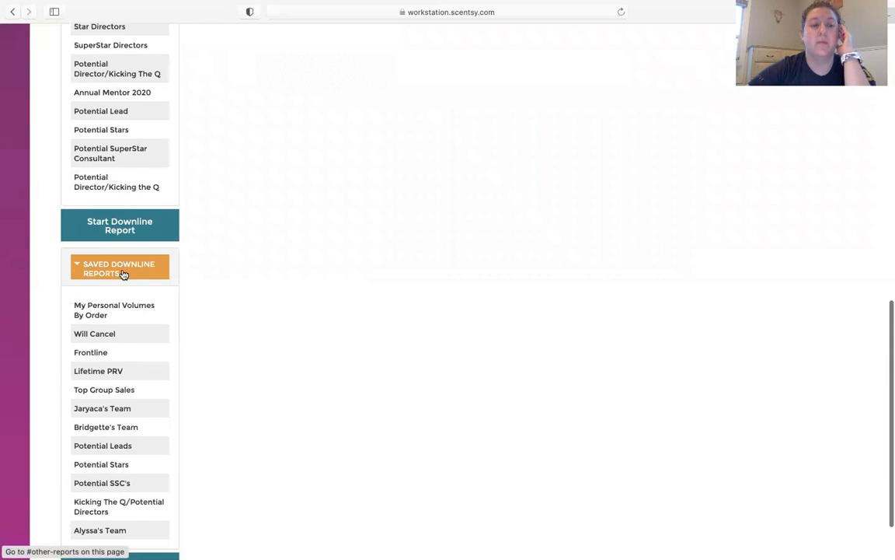
{"action": "scroll", "coordinate": [135, 476], "scroll_direction": "down", "scroll_amount": 2}
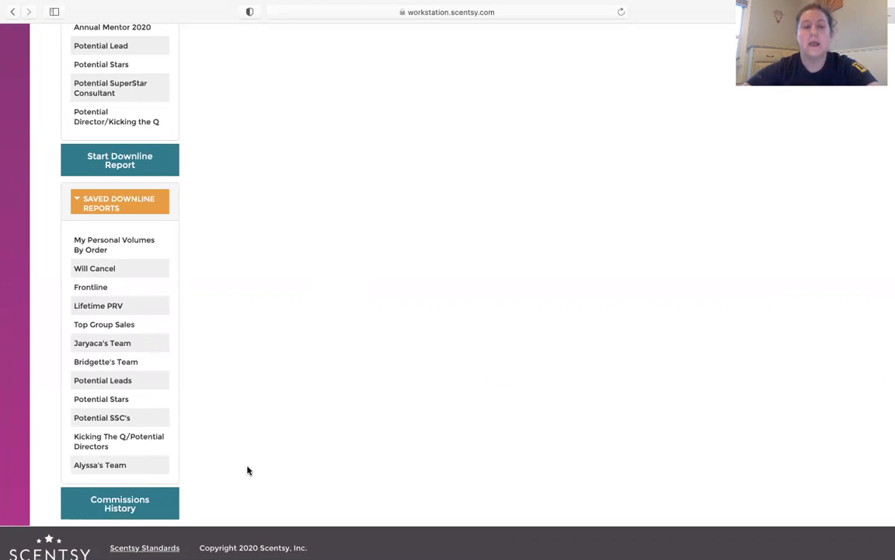
Step: Collapse the lists of saved leadership reports and saved downline reports
{"action": "scroll", "coordinate": [247, 470], "scroll_direction": "up", "scroll_amount": 10}
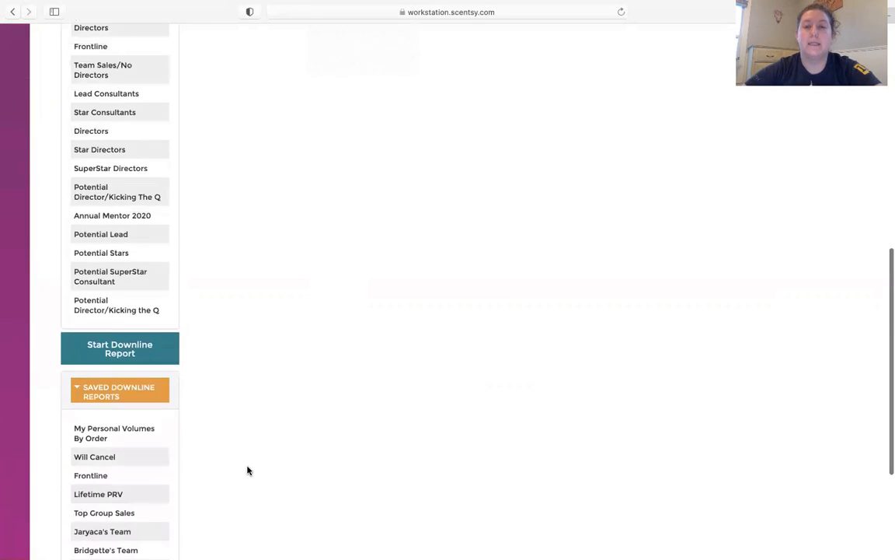
{"action": "scroll", "coordinate": [247, 470], "scroll_direction": "up", "scroll_amount": 5}
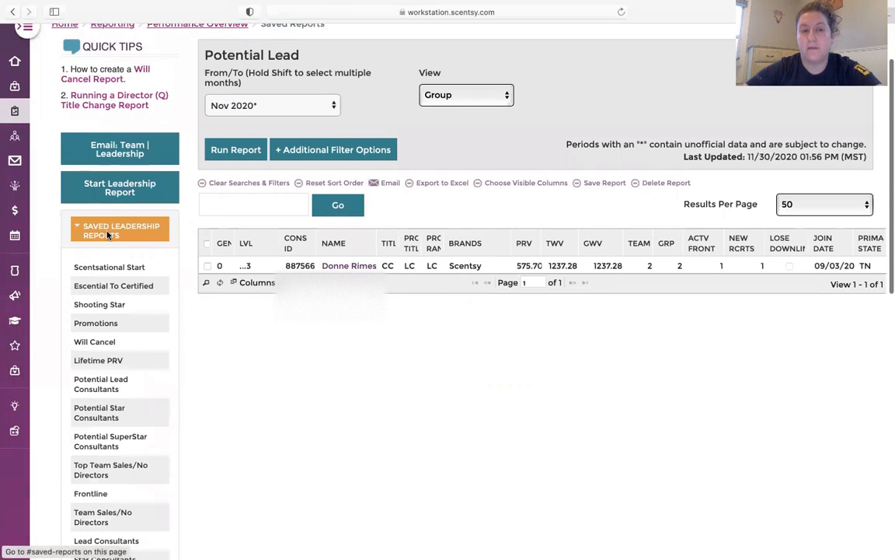
{"action": "left_click", "coordinate": [102, 232]}
{"action": "left_click", "coordinate": [121, 310]}
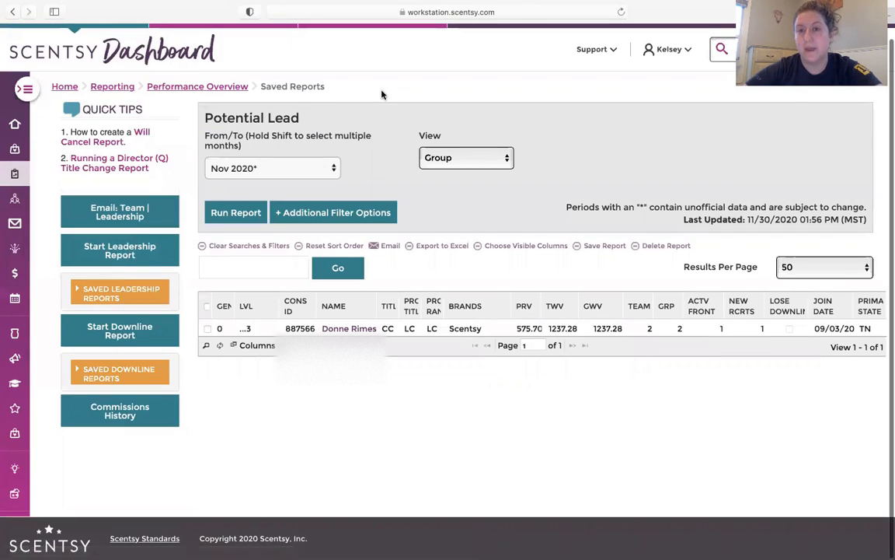